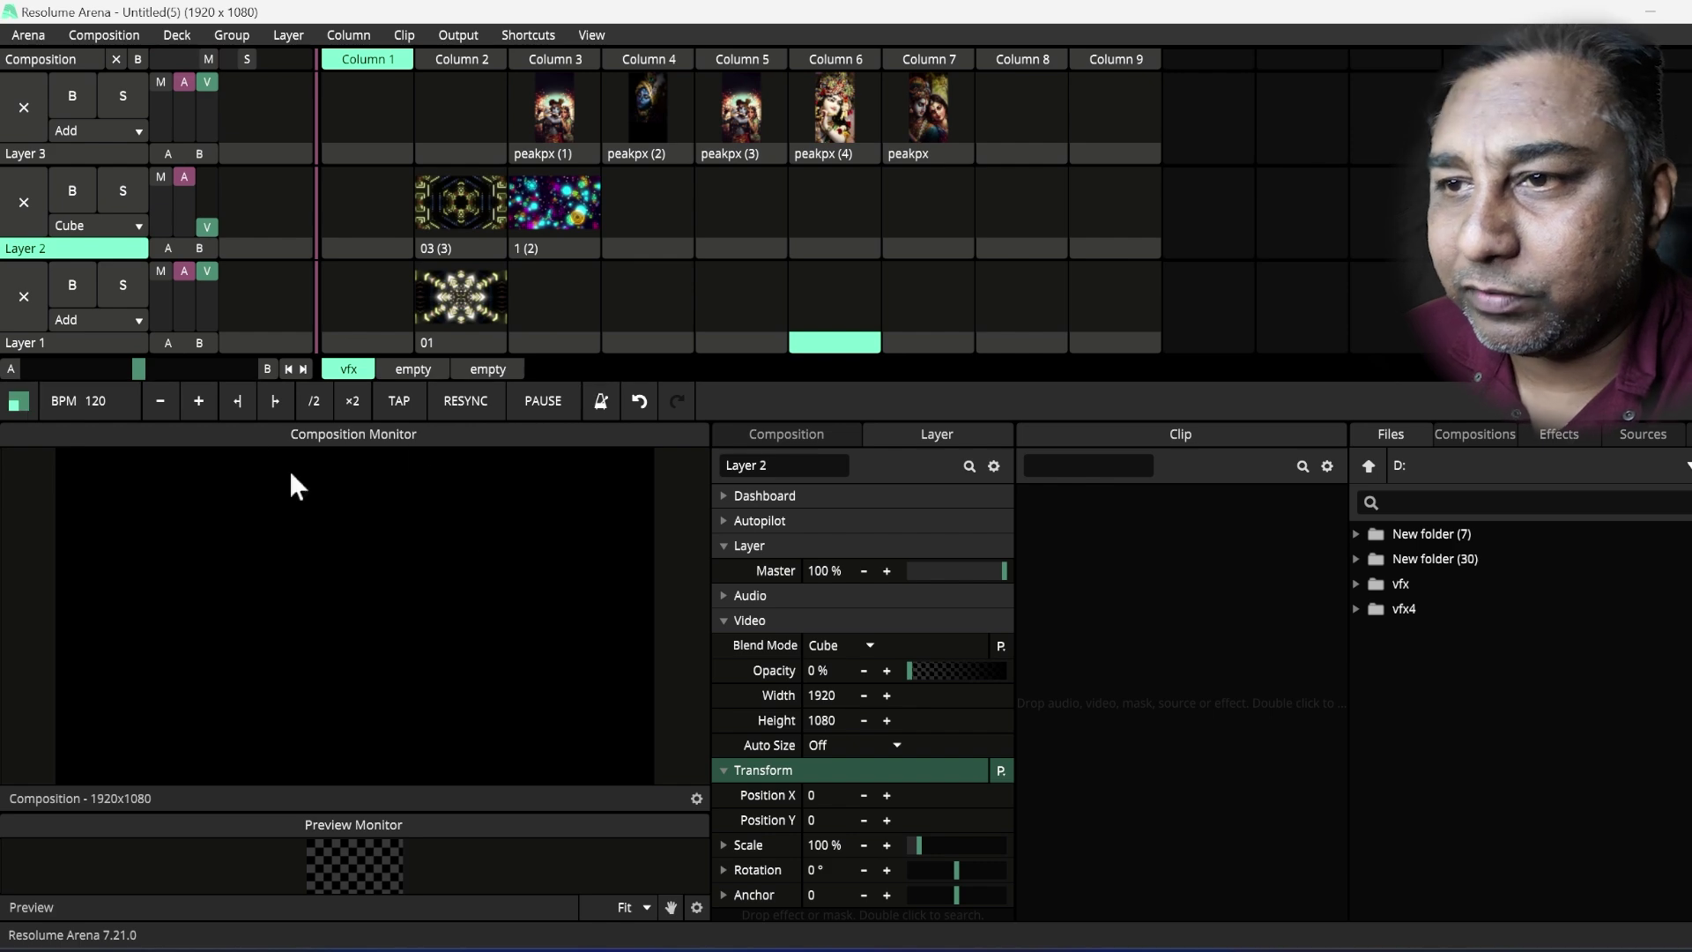
# - Play clip 01 on Layer 1, leaving Layer 2's blend mode unchanged
pyautogui.click(461, 299)
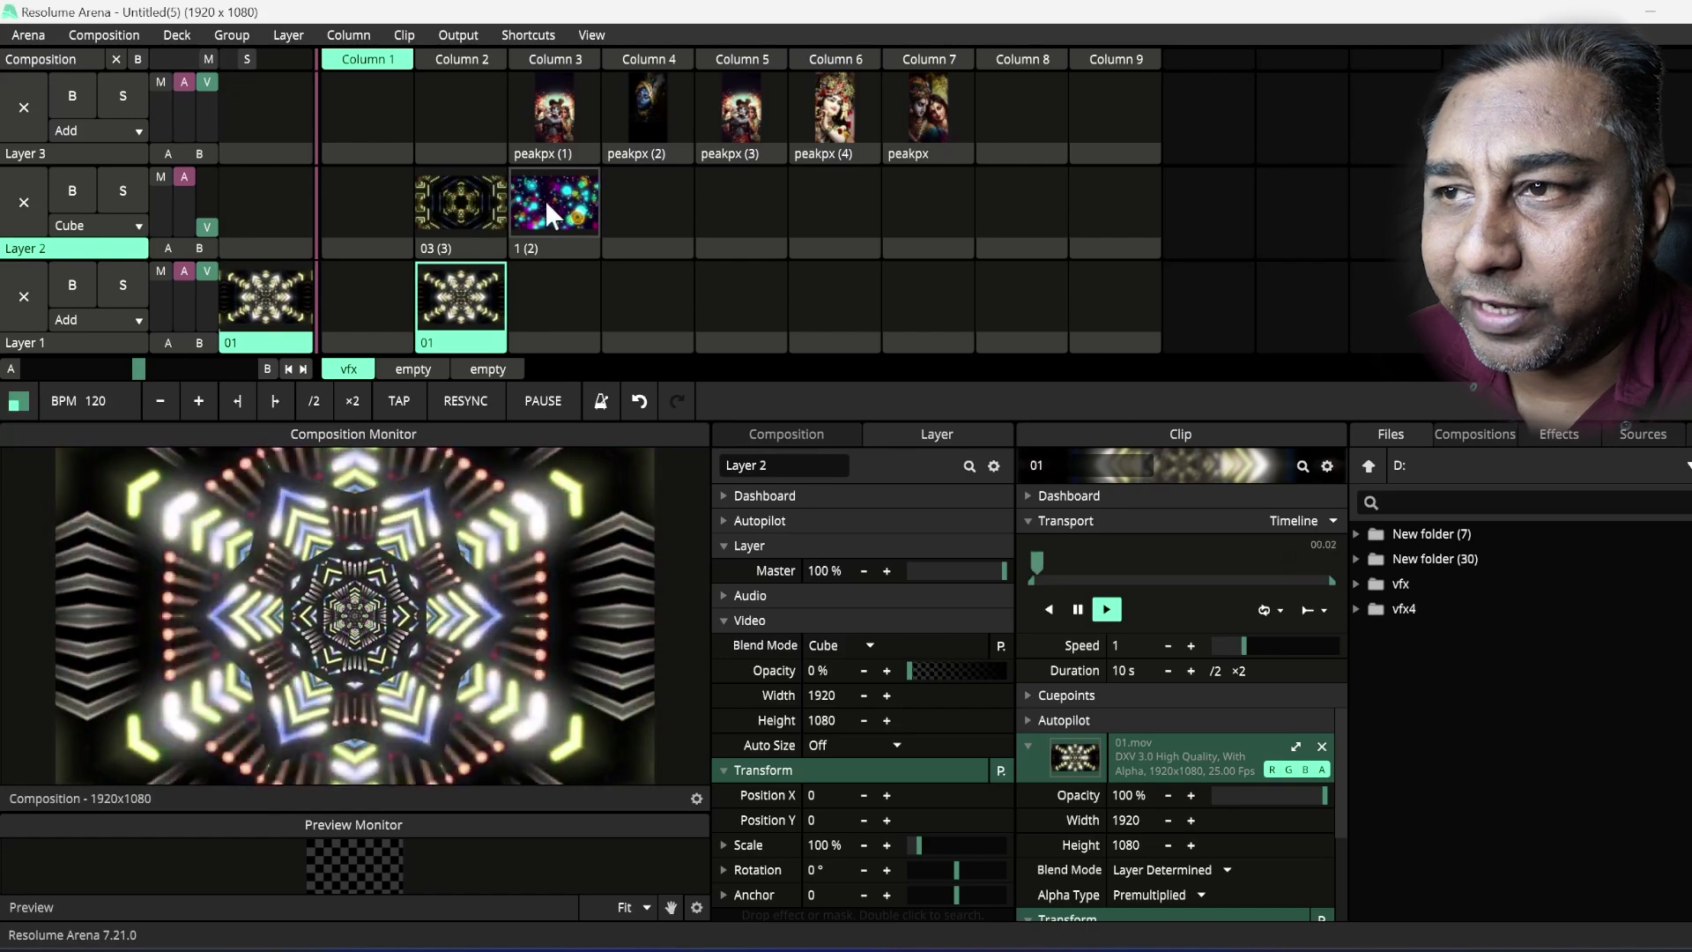
pyautogui.click(127, 225)
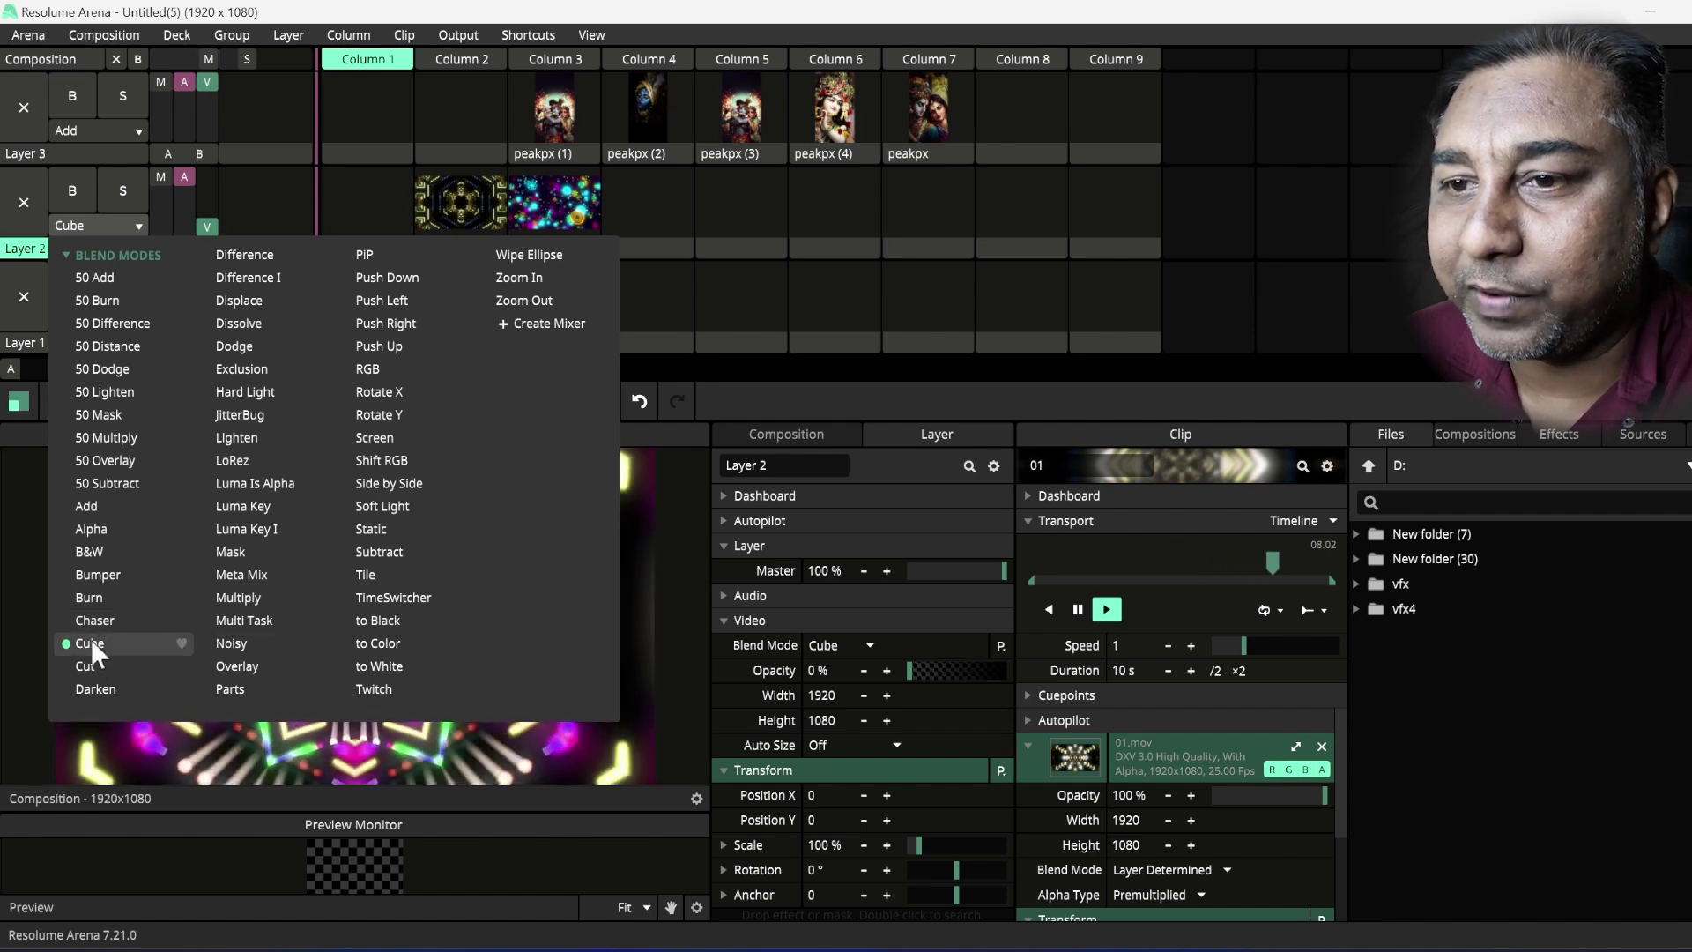
pyautogui.click(372, 207)
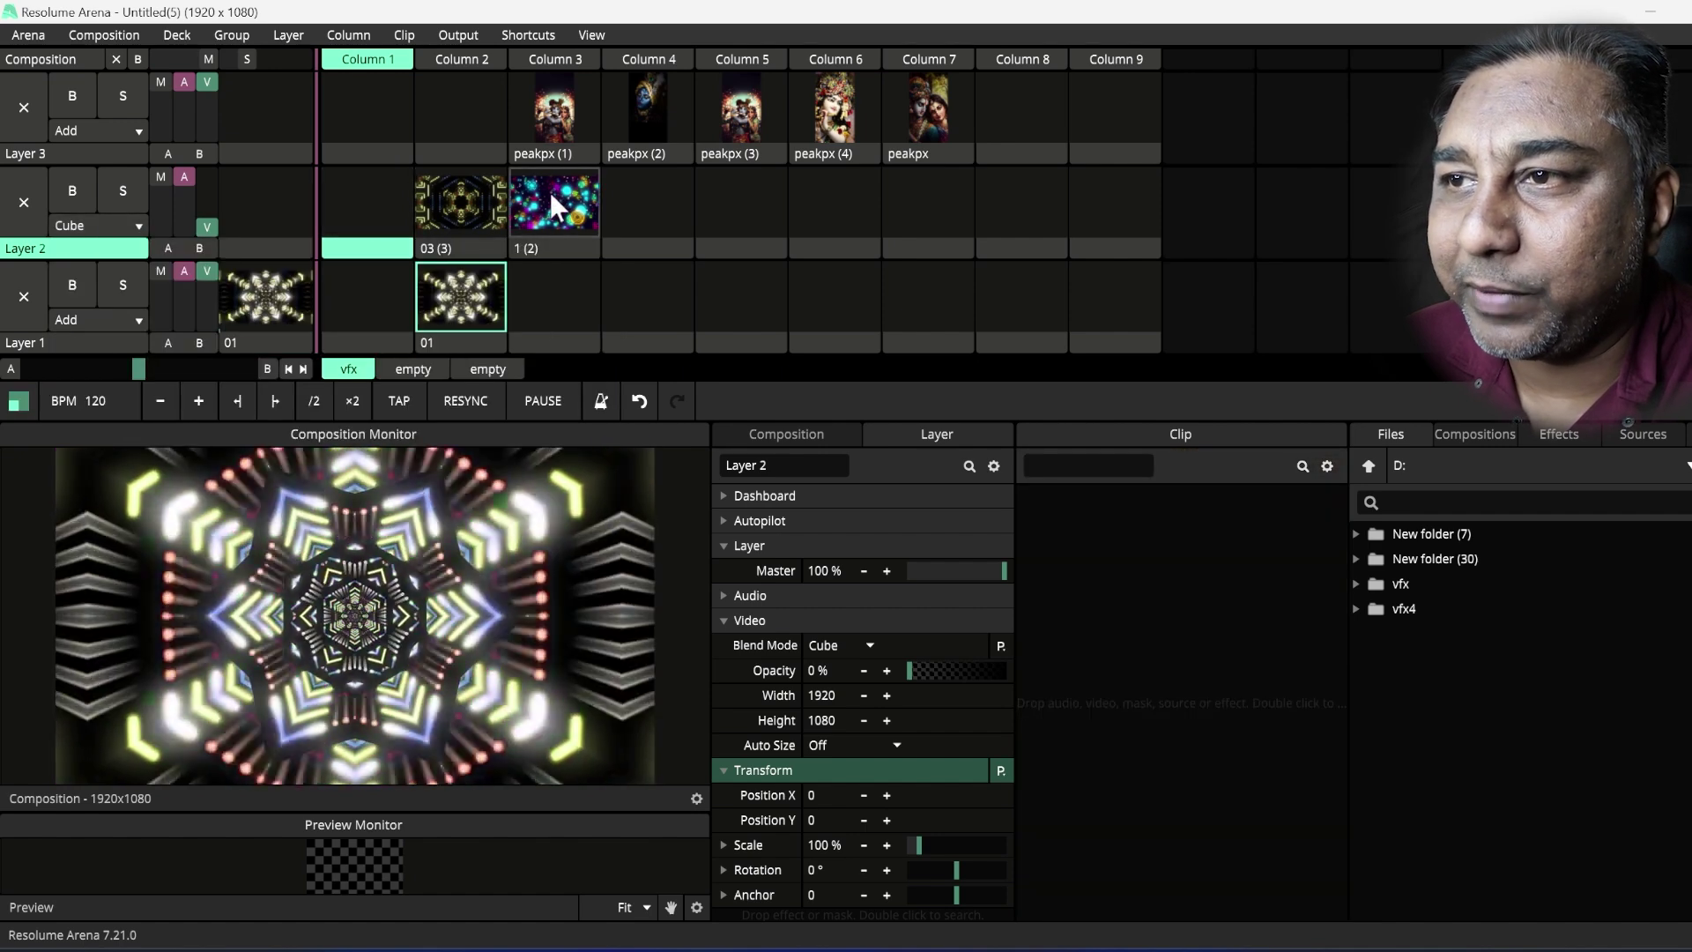
# - Play clip 1 (2) on Layer 2 and fade its opacity up and down to preview the Cube blend
pyautogui.click(550, 192)
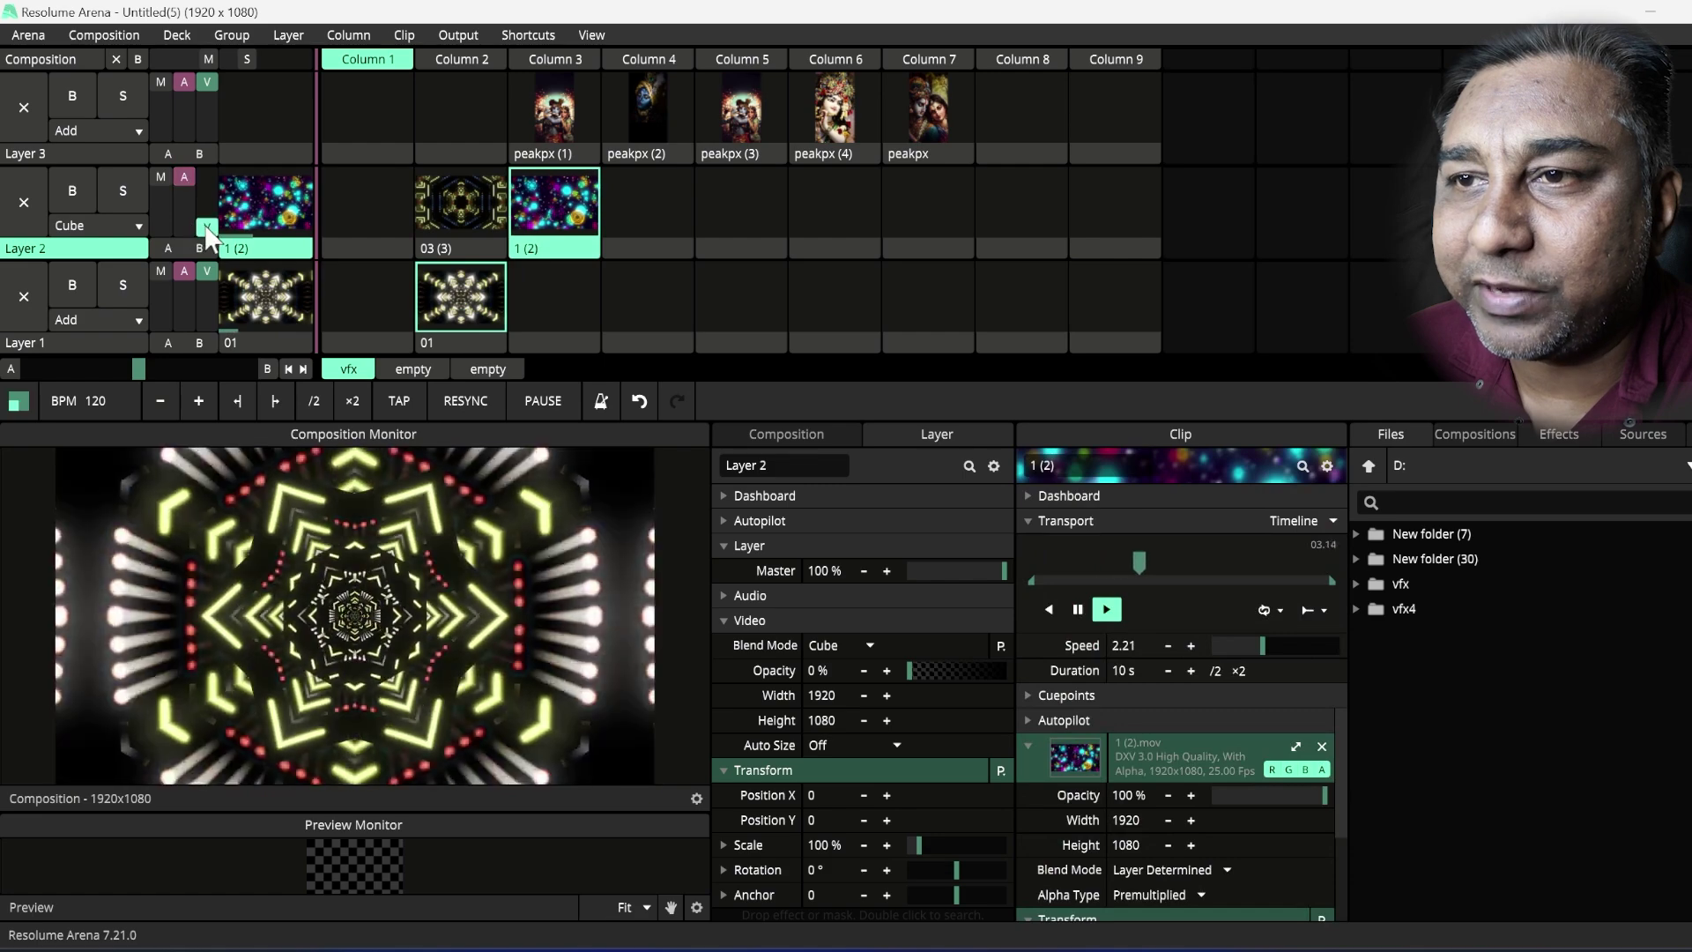
pyautogui.moveTo(205, 228)
pyautogui.mouseDown()
pyautogui.moveTo(206, 182)
pyautogui.moveTo(210, 256)
pyautogui.mouseUp()
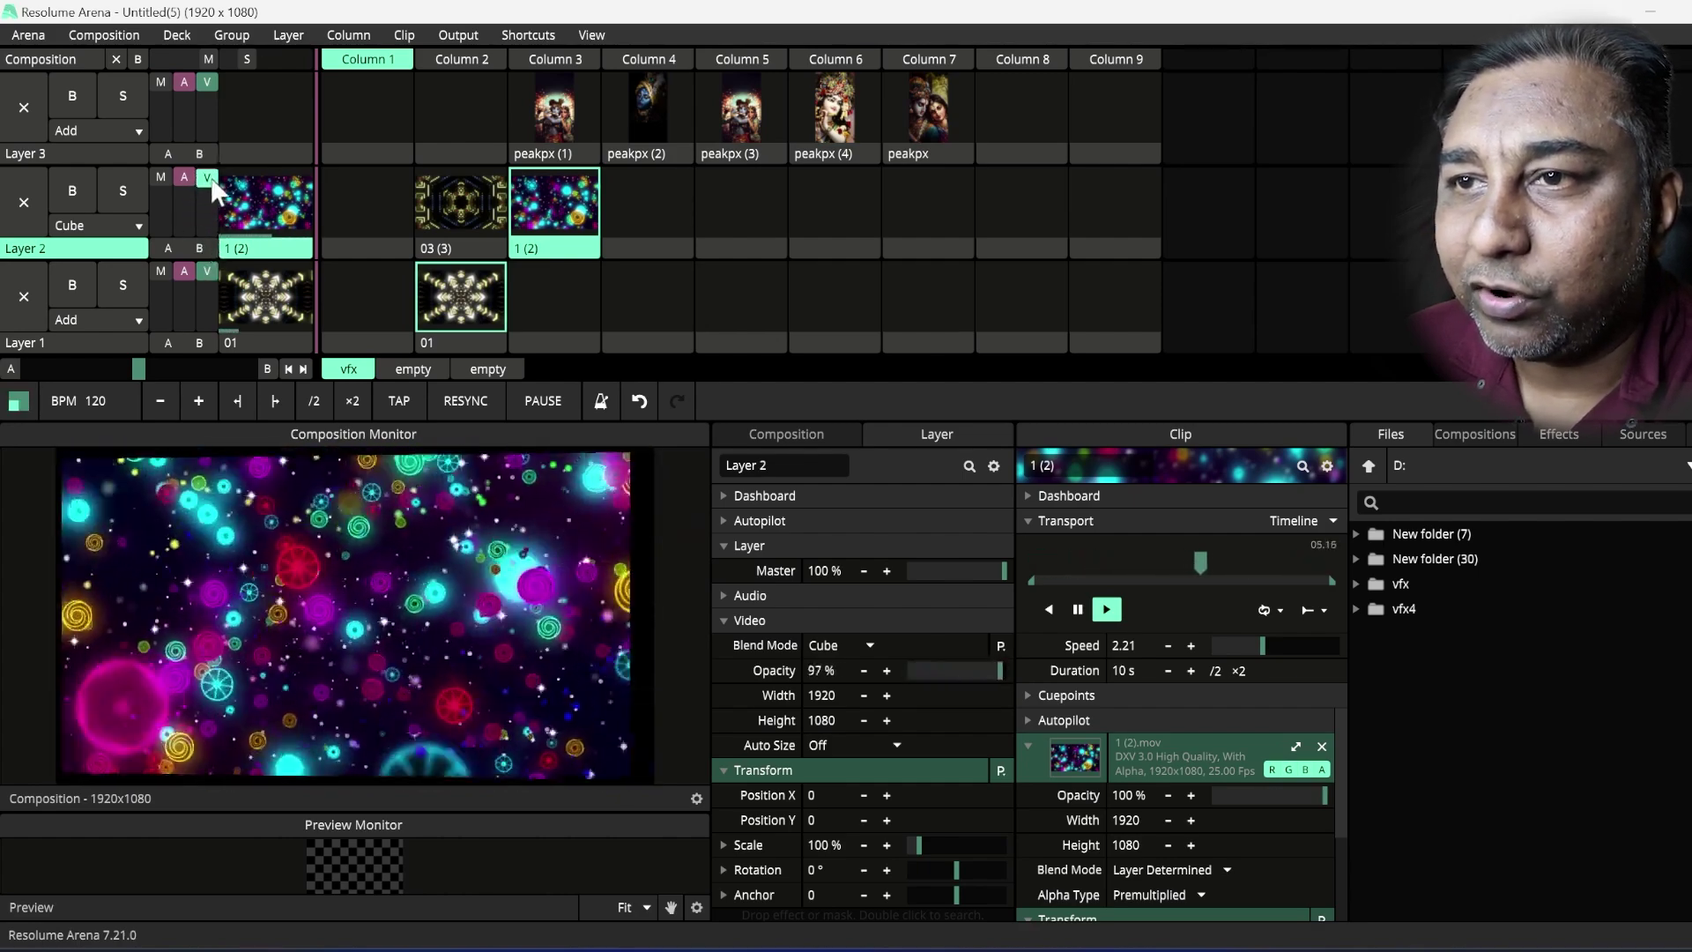
pyautogui.moveTo(208, 246); pyautogui.dragTo(194, 236)
# - Try RGB and then Luma Key I blending on Layer 2, adjusting opacity to preview each
pyautogui.click(134, 226)
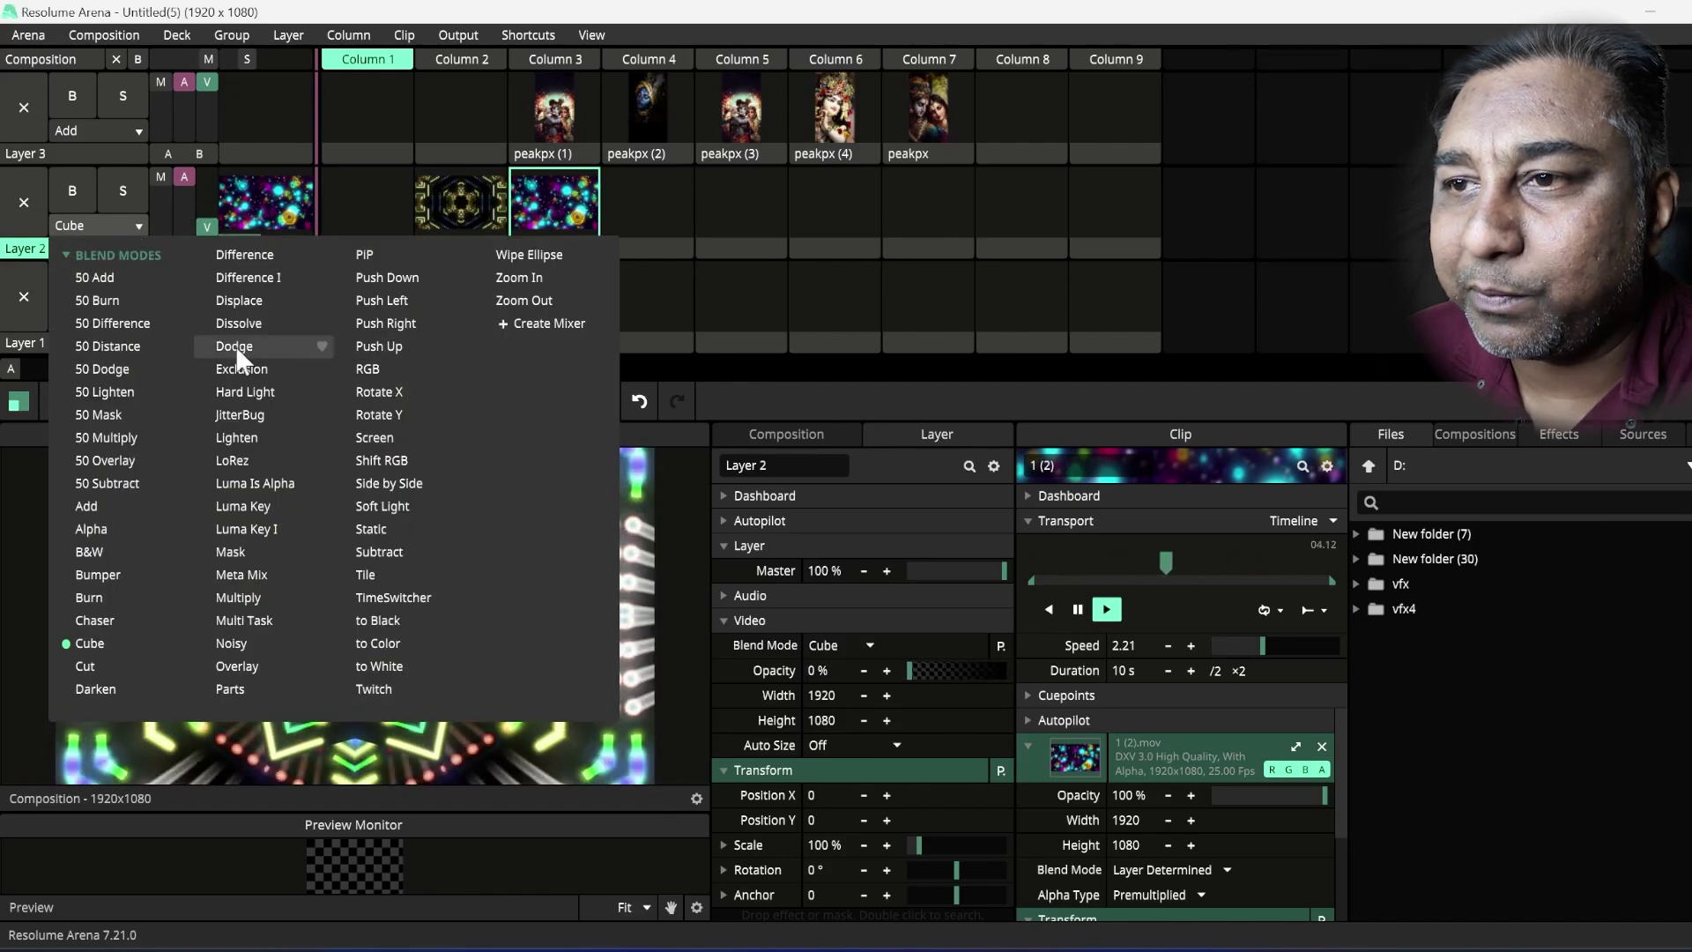
pyautogui.click(367, 370)
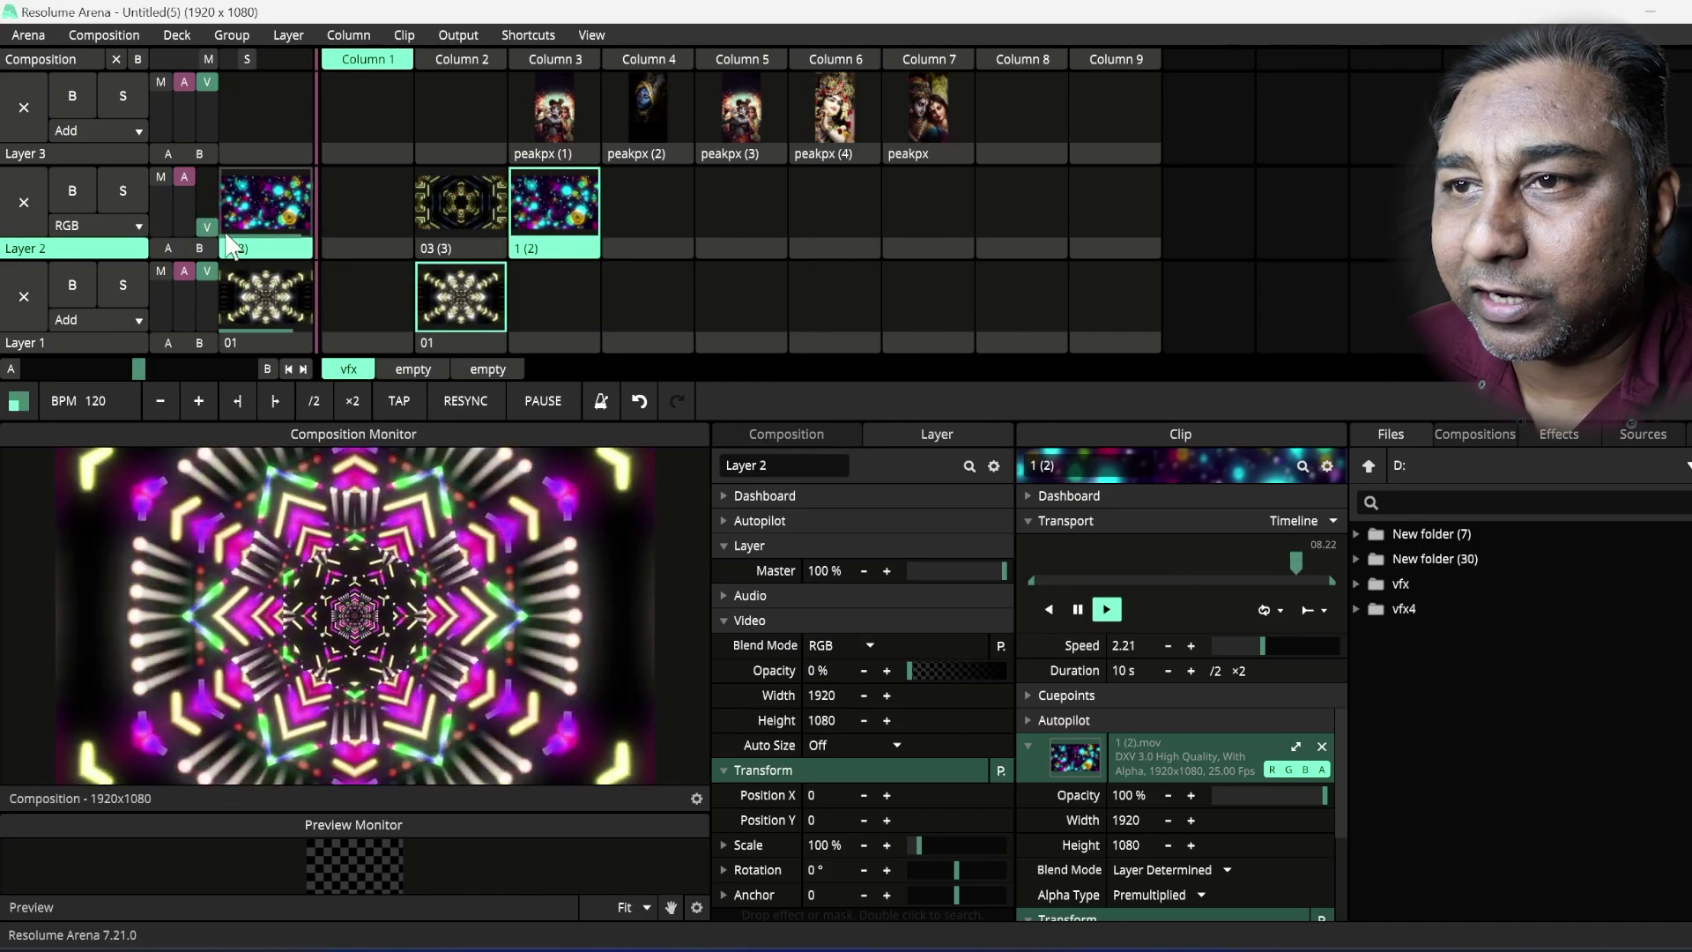
pyautogui.moveTo(209, 229); pyautogui.dragTo(210, 176)
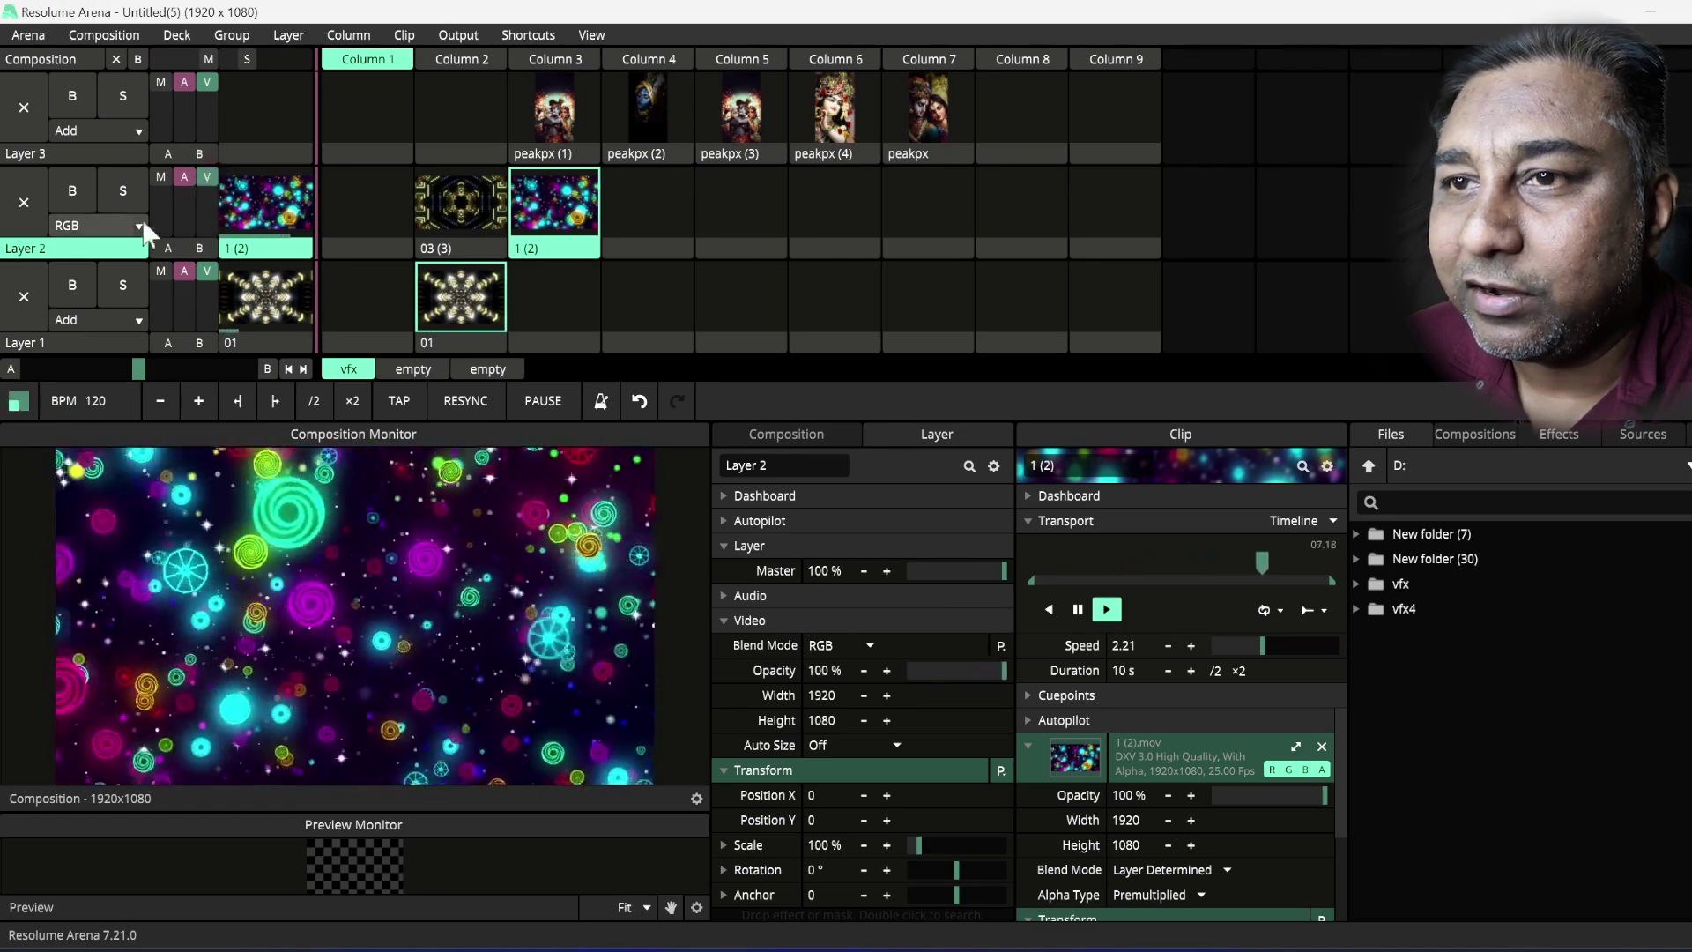
pyautogui.click(140, 227)
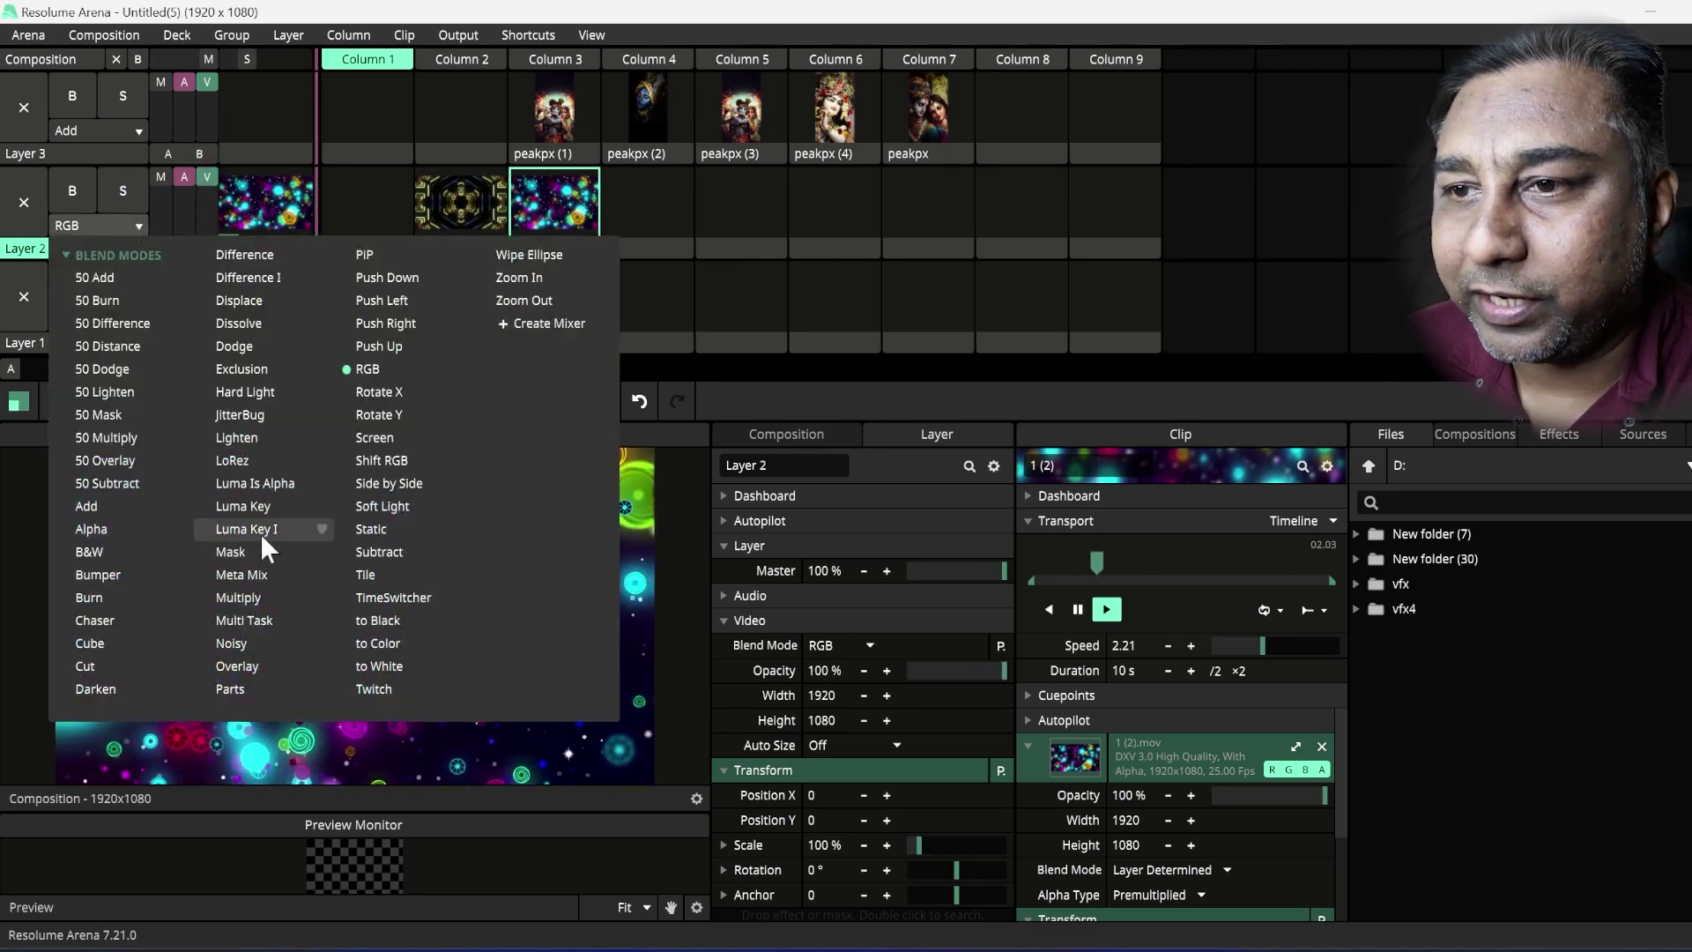
pyautogui.click(261, 529)
pyautogui.moveTo(204, 180); pyautogui.dragTo(225, 256)
# - Switch Layer 2's blend mode to Tile and fade it in to preview
pyautogui.click(123, 227)
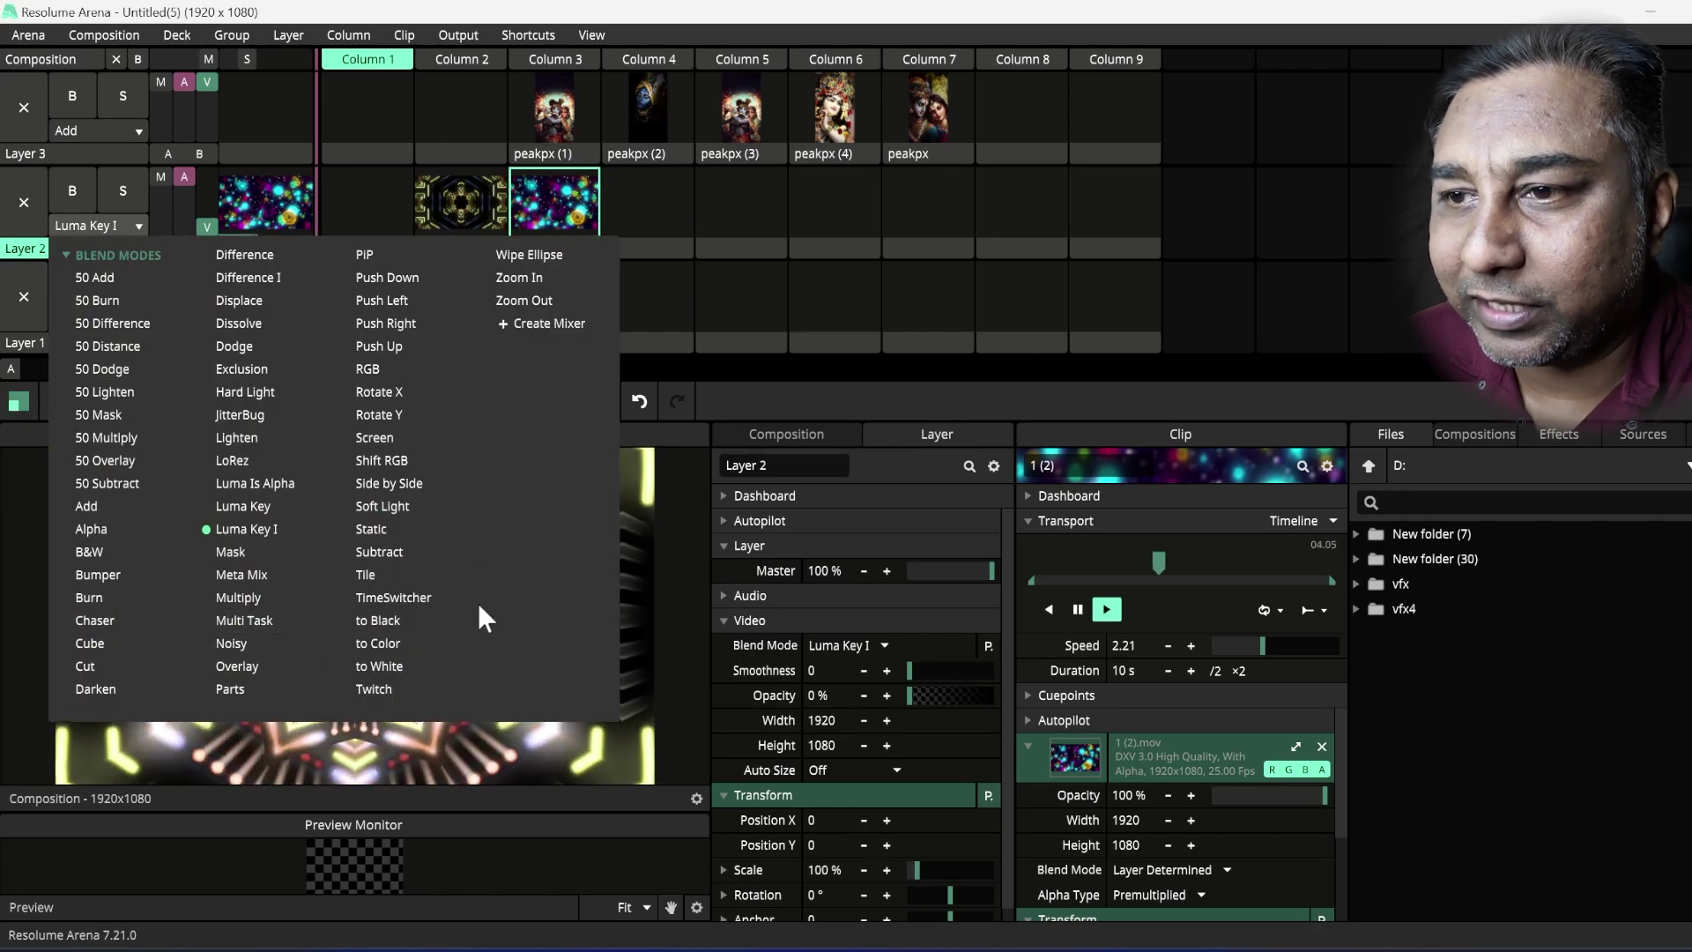
pyautogui.click(374, 576)
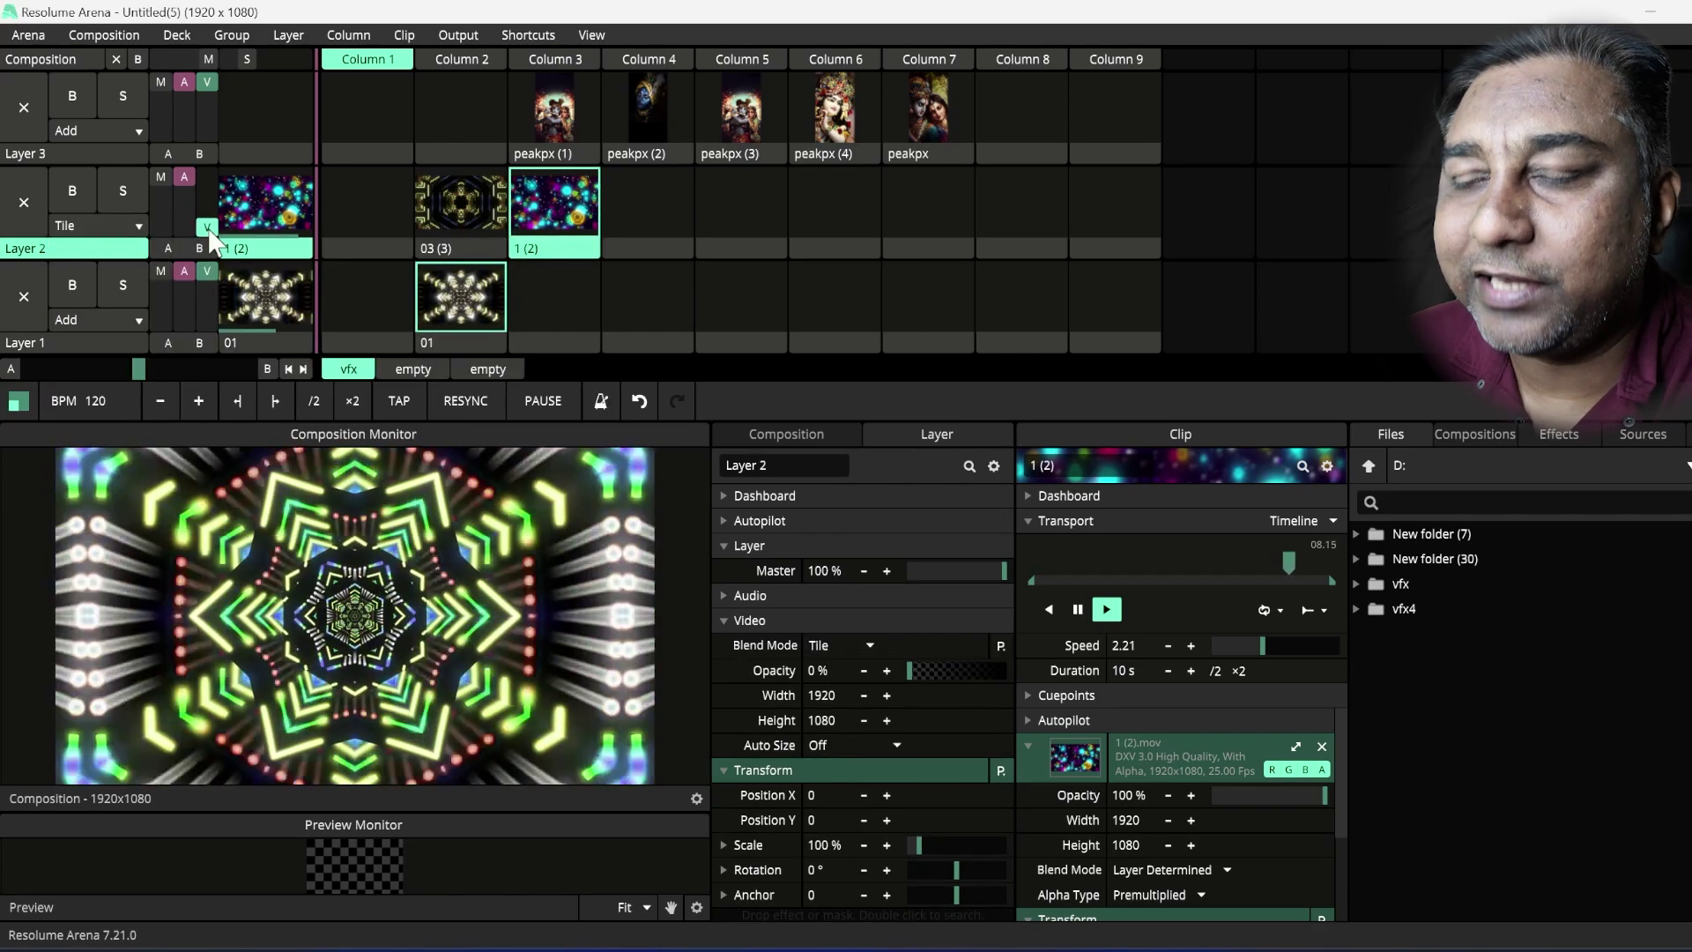
pyautogui.moveTo(211, 238)
pyautogui.mouseDown()
pyautogui.moveTo(212, 187)
pyautogui.moveTo(219, 243)
pyautogui.mouseUp()
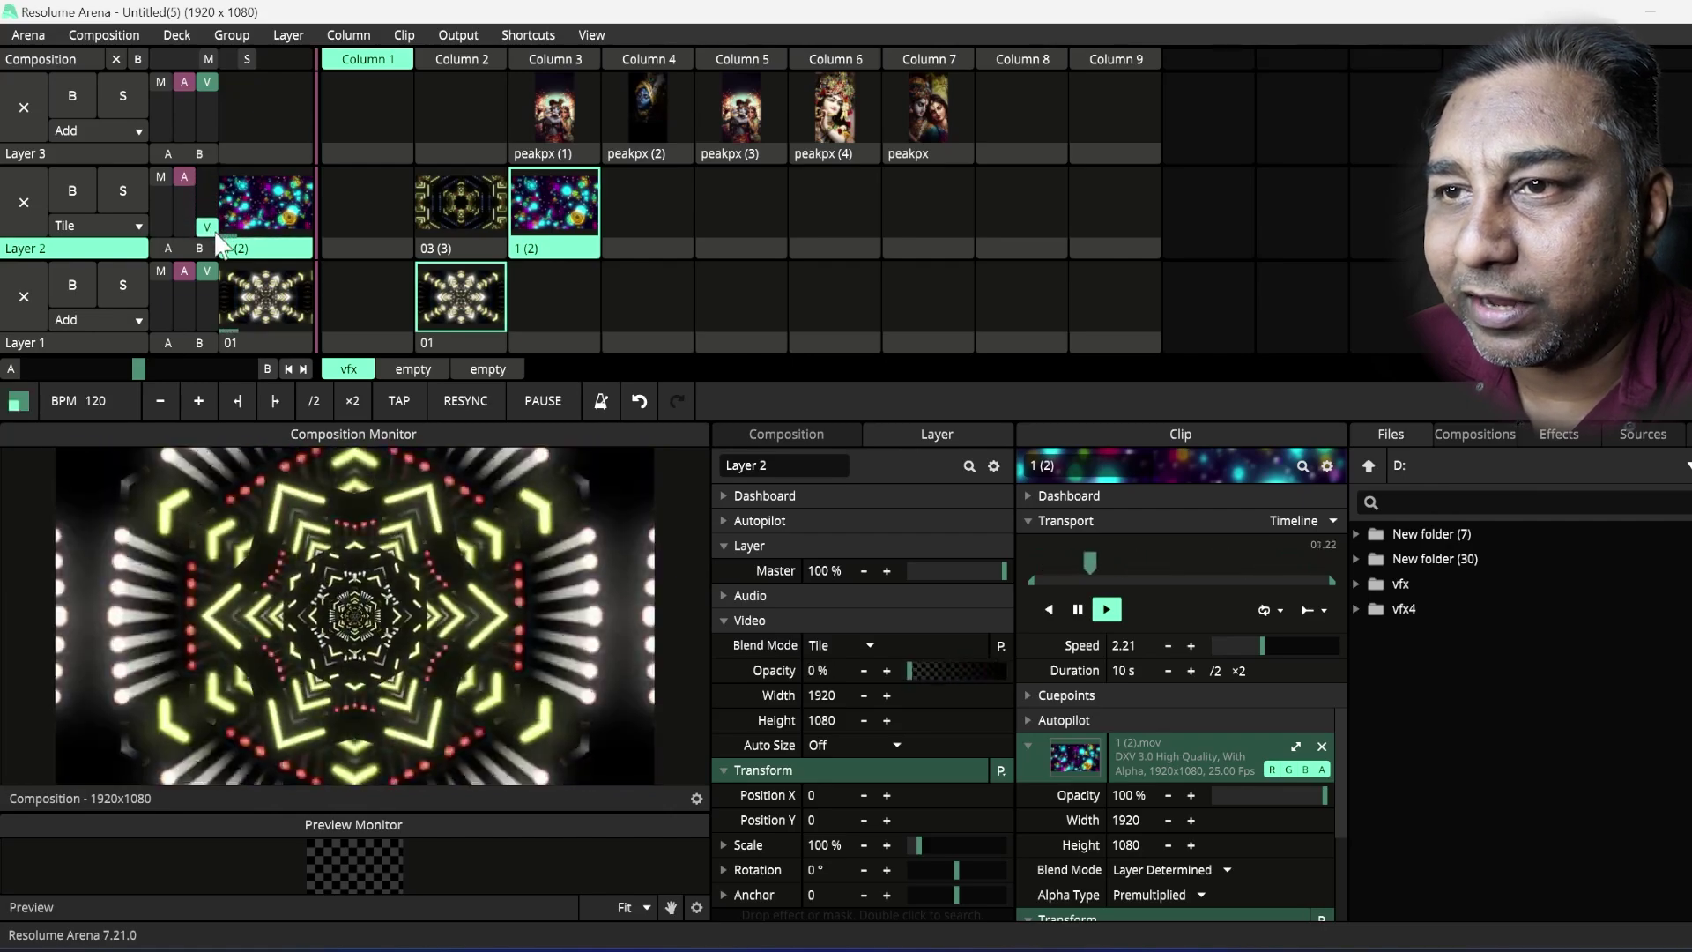
# - Raise Layer 2 to full opacity and drag clip 01 from Layer 1 into Layer 2's Column 4
pyautogui.moveTo(218, 242); pyautogui.dragTo(210, 176)
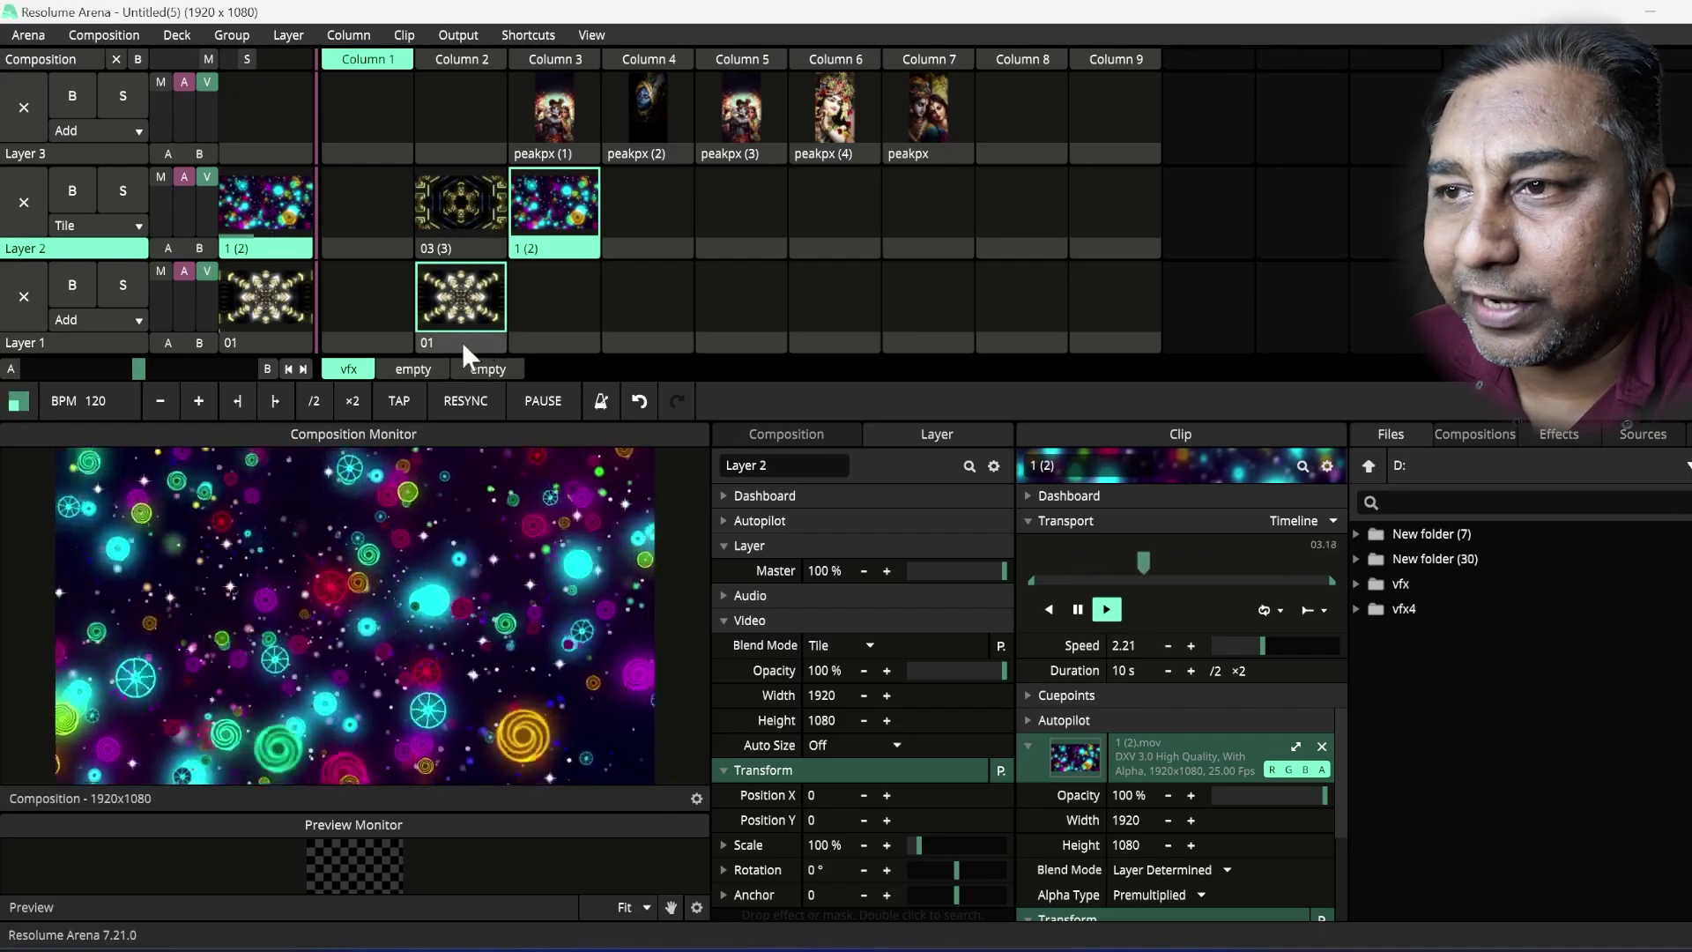
pyautogui.moveTo(462, 341); pyautogui.dragTo(647, 238)
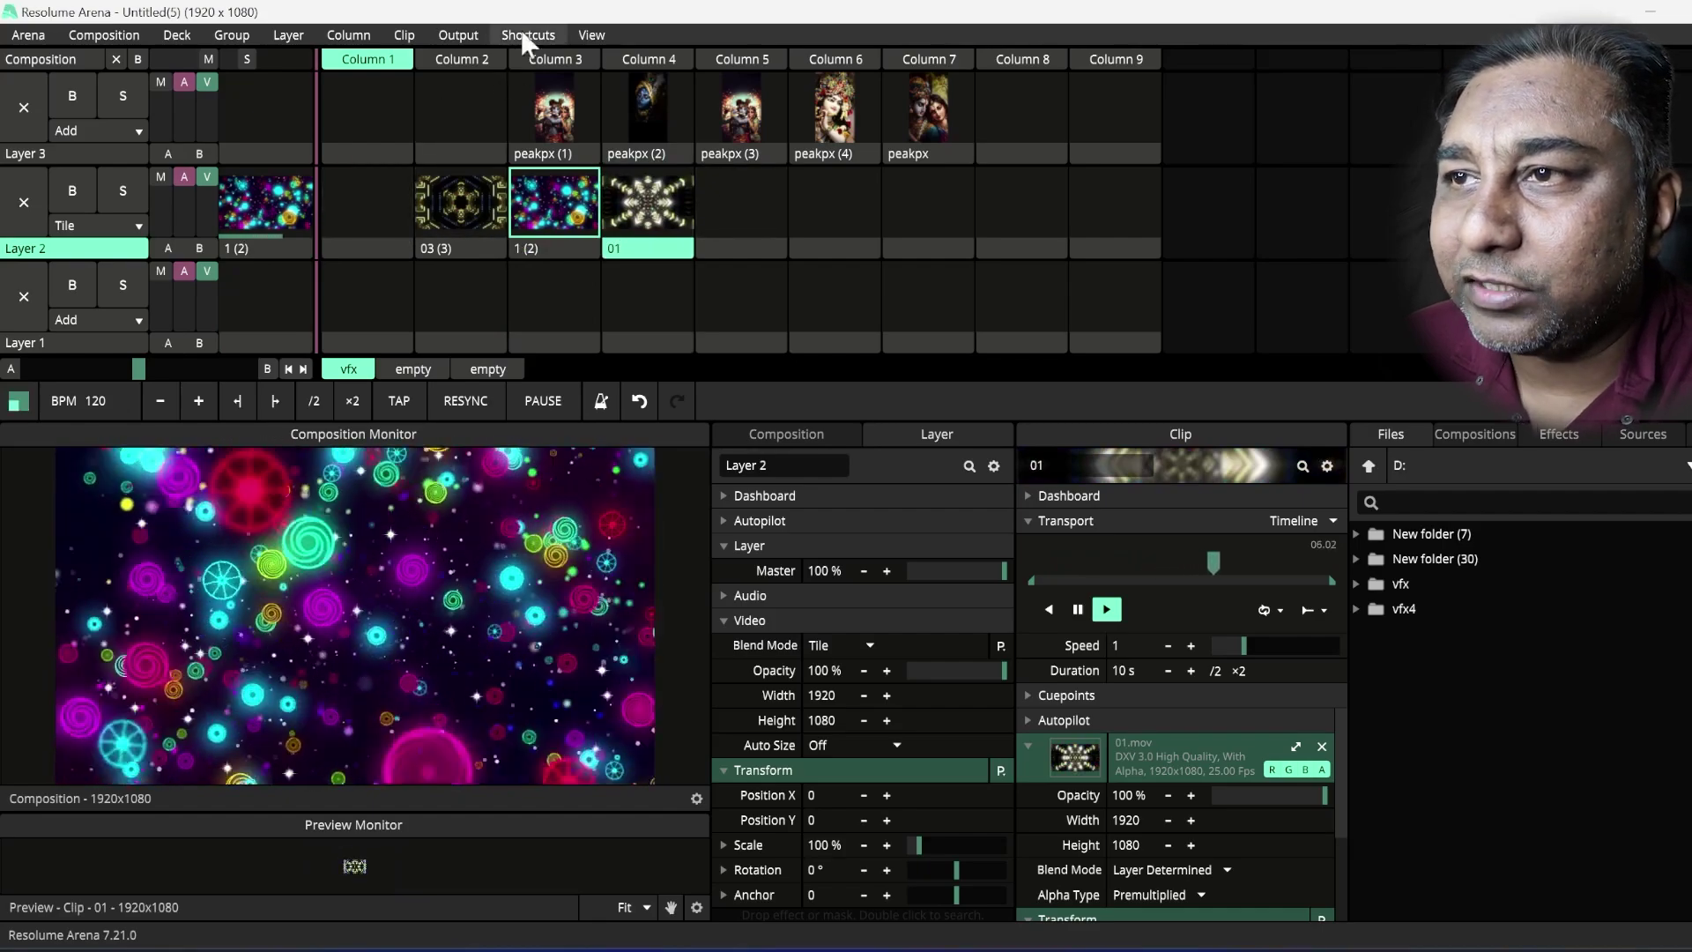
# - Enable Show Layer Transition Controls from the View menu
pyautogui.click(593, 35)
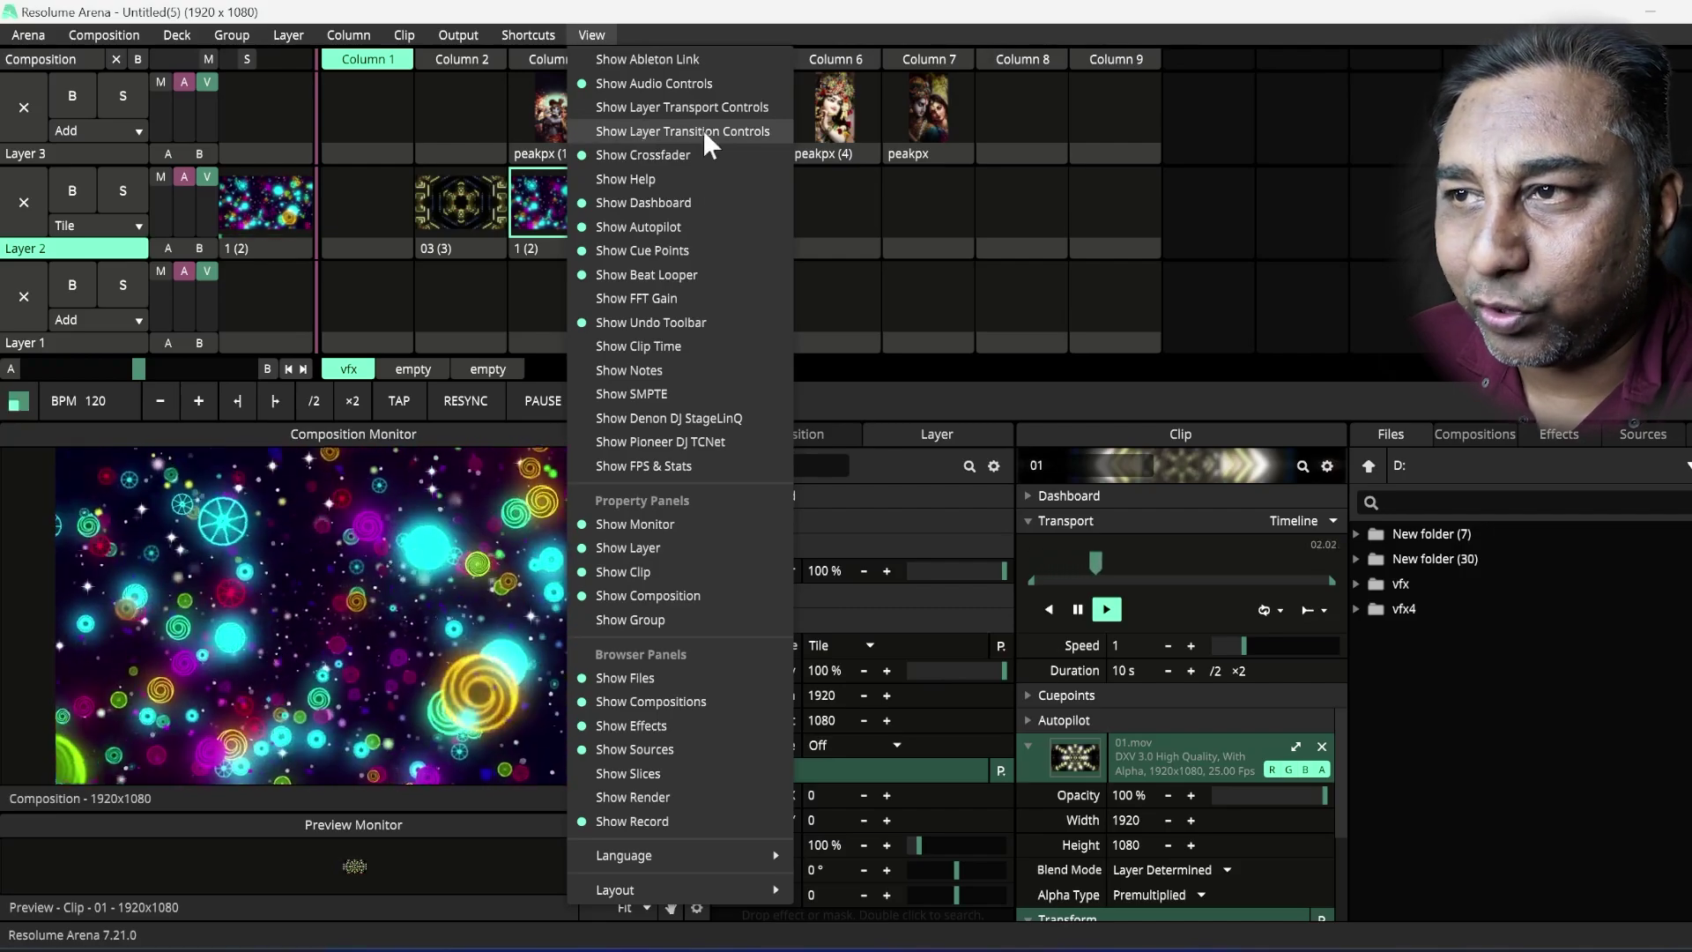
pyautogui.click(701, 130)
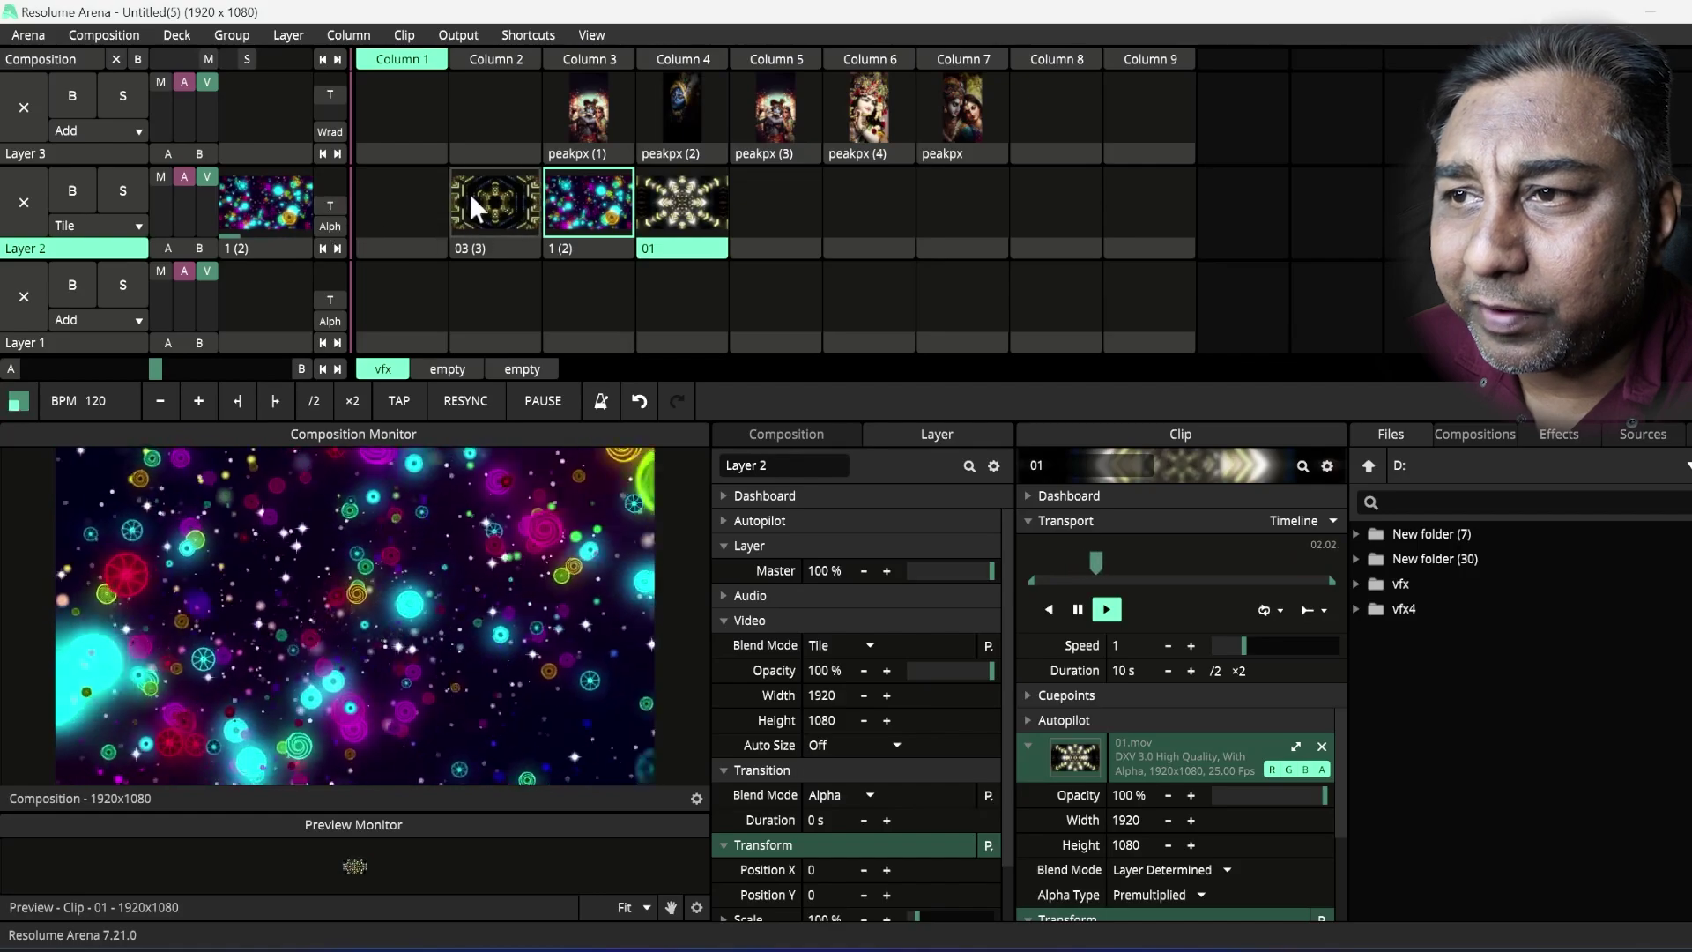
# - Switch Layer 2 among clips 03 (3), 1 (2) and 01 to test the 2.976 s transition
pyautogui.click(470, 197)
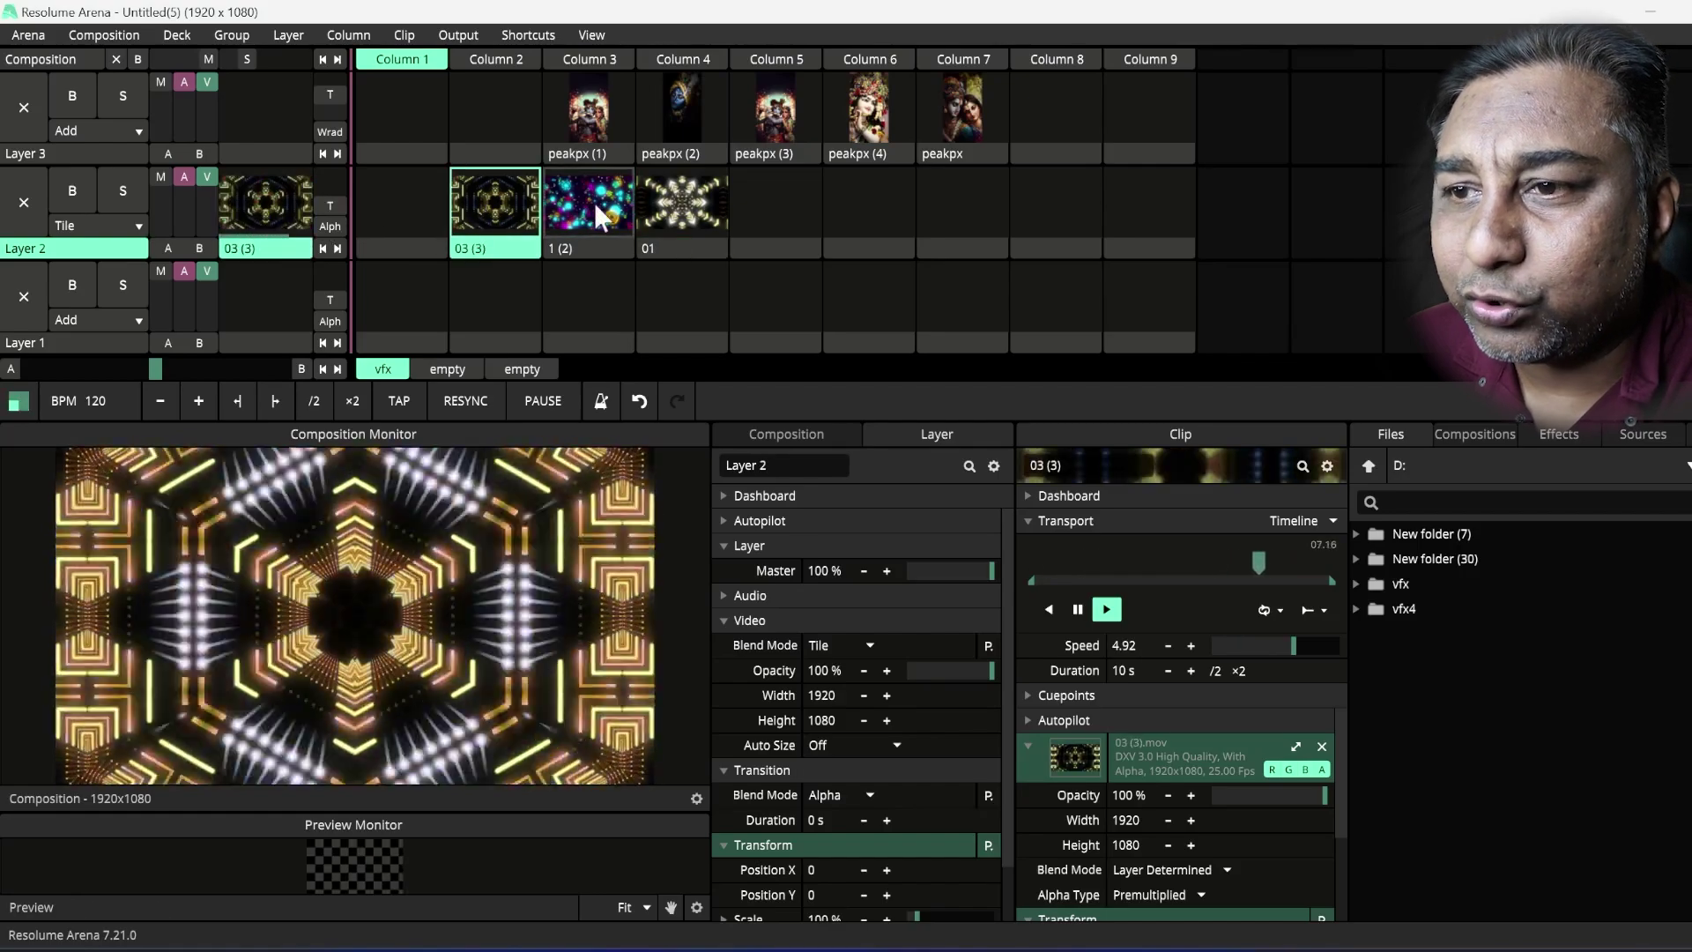
pyautogui.click(597, 212)
pyautogui.click(491, 194)
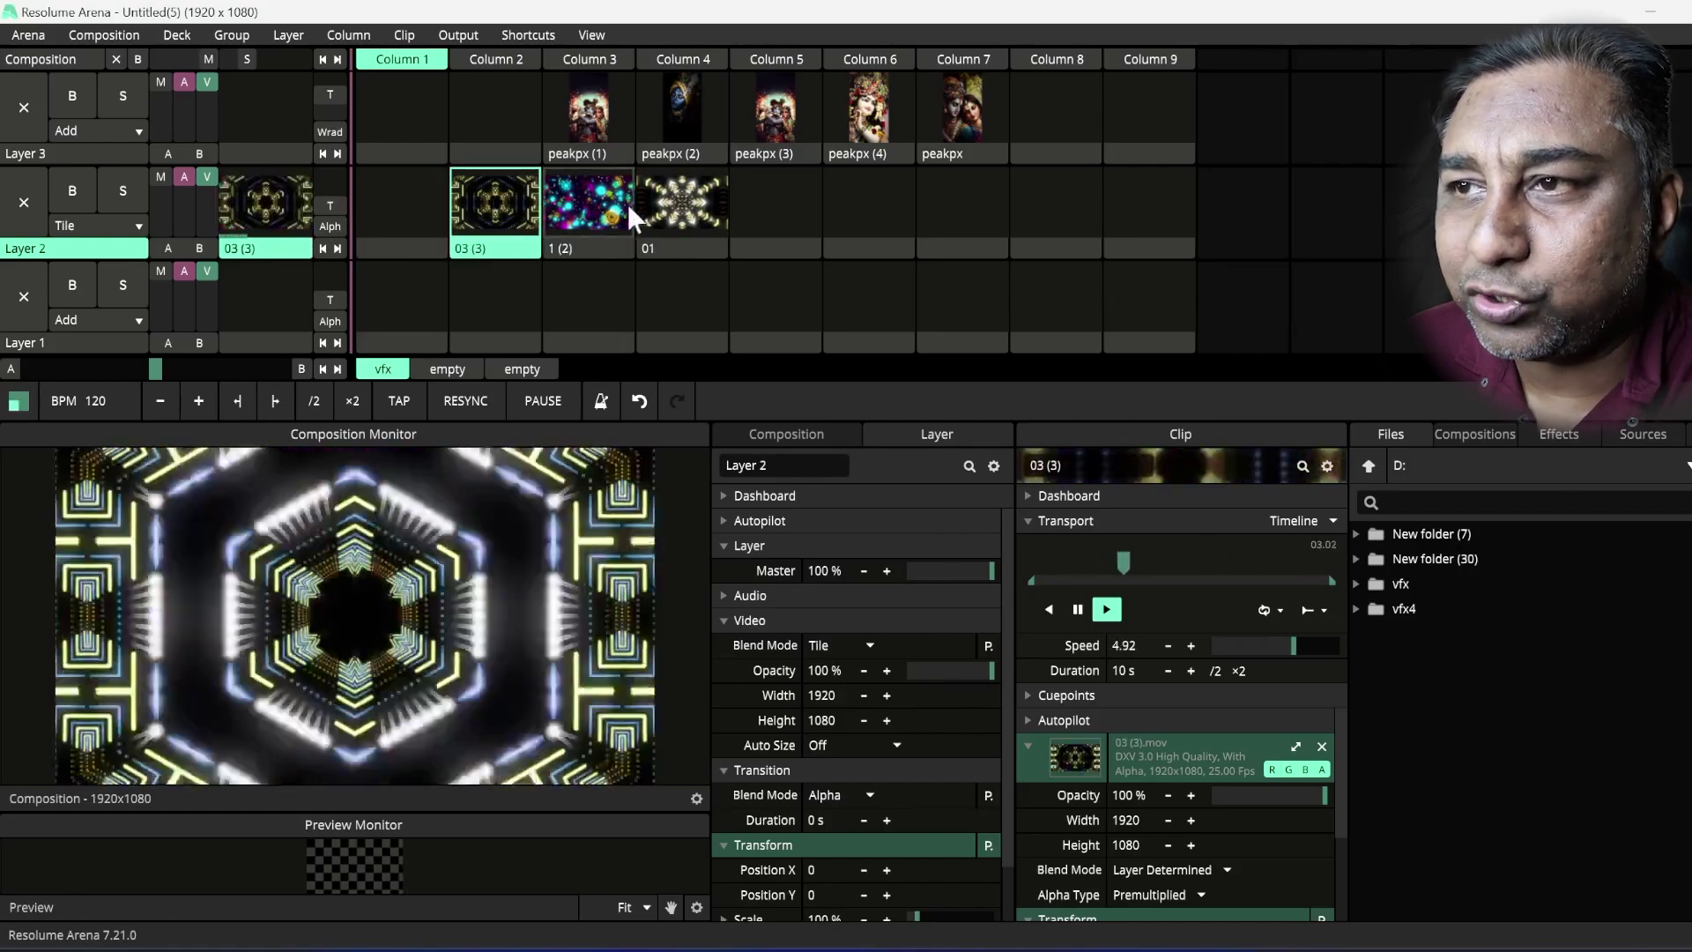
pyautogui.click(628, 204)
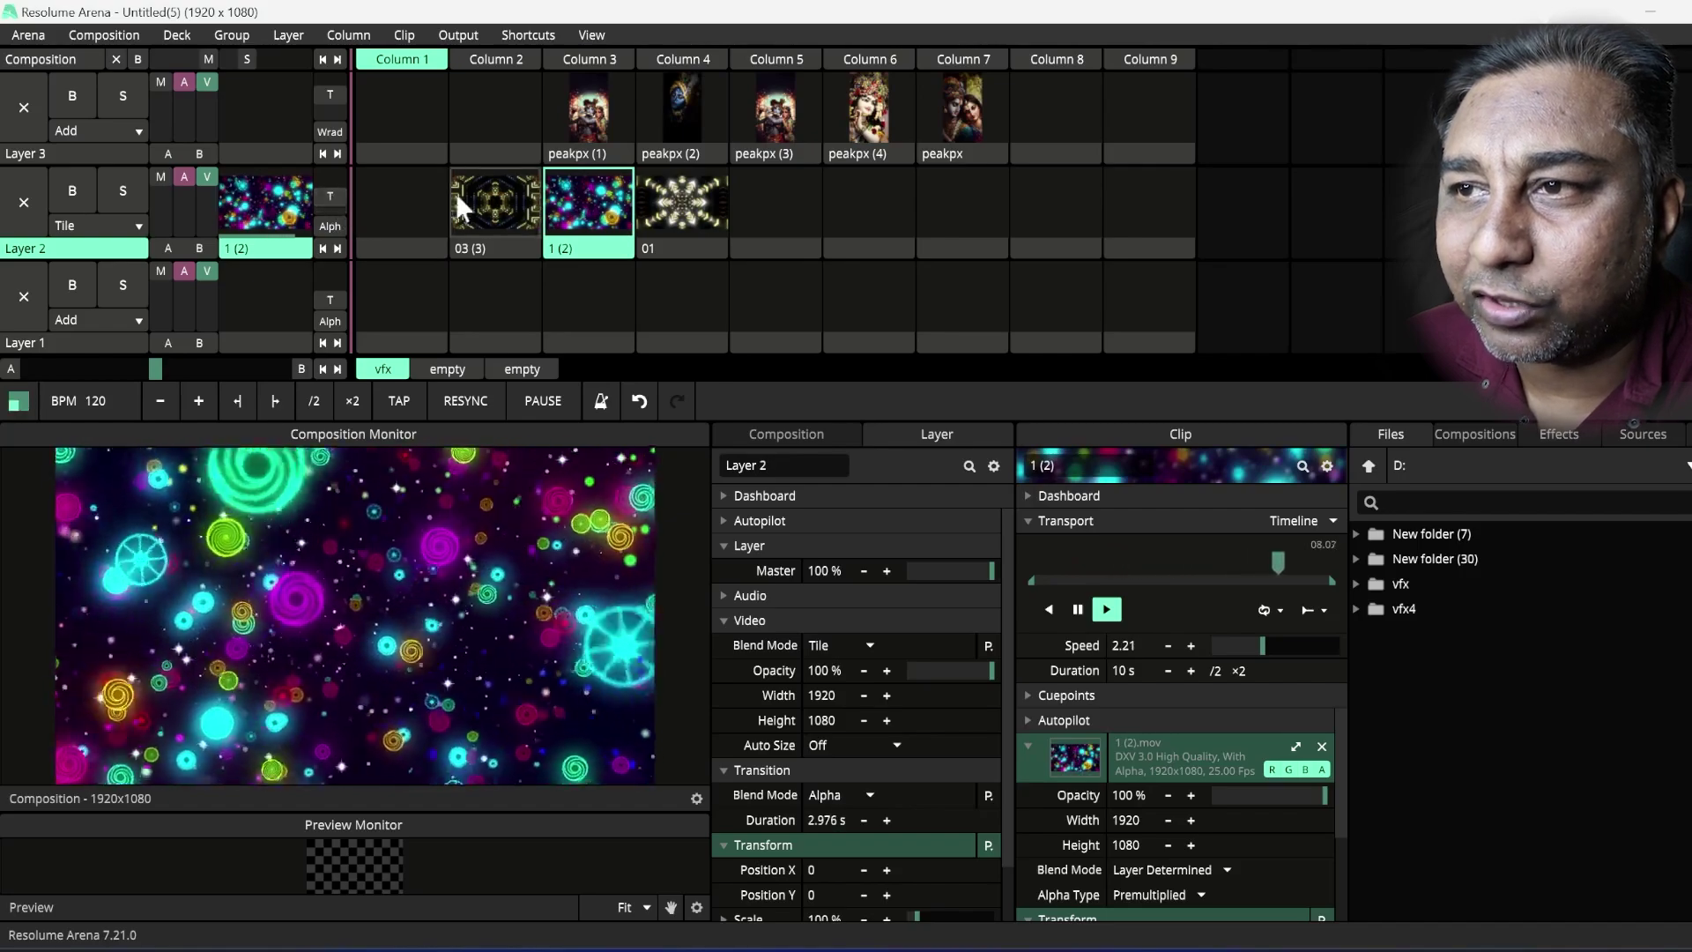
pyautogui.click(488, 192)
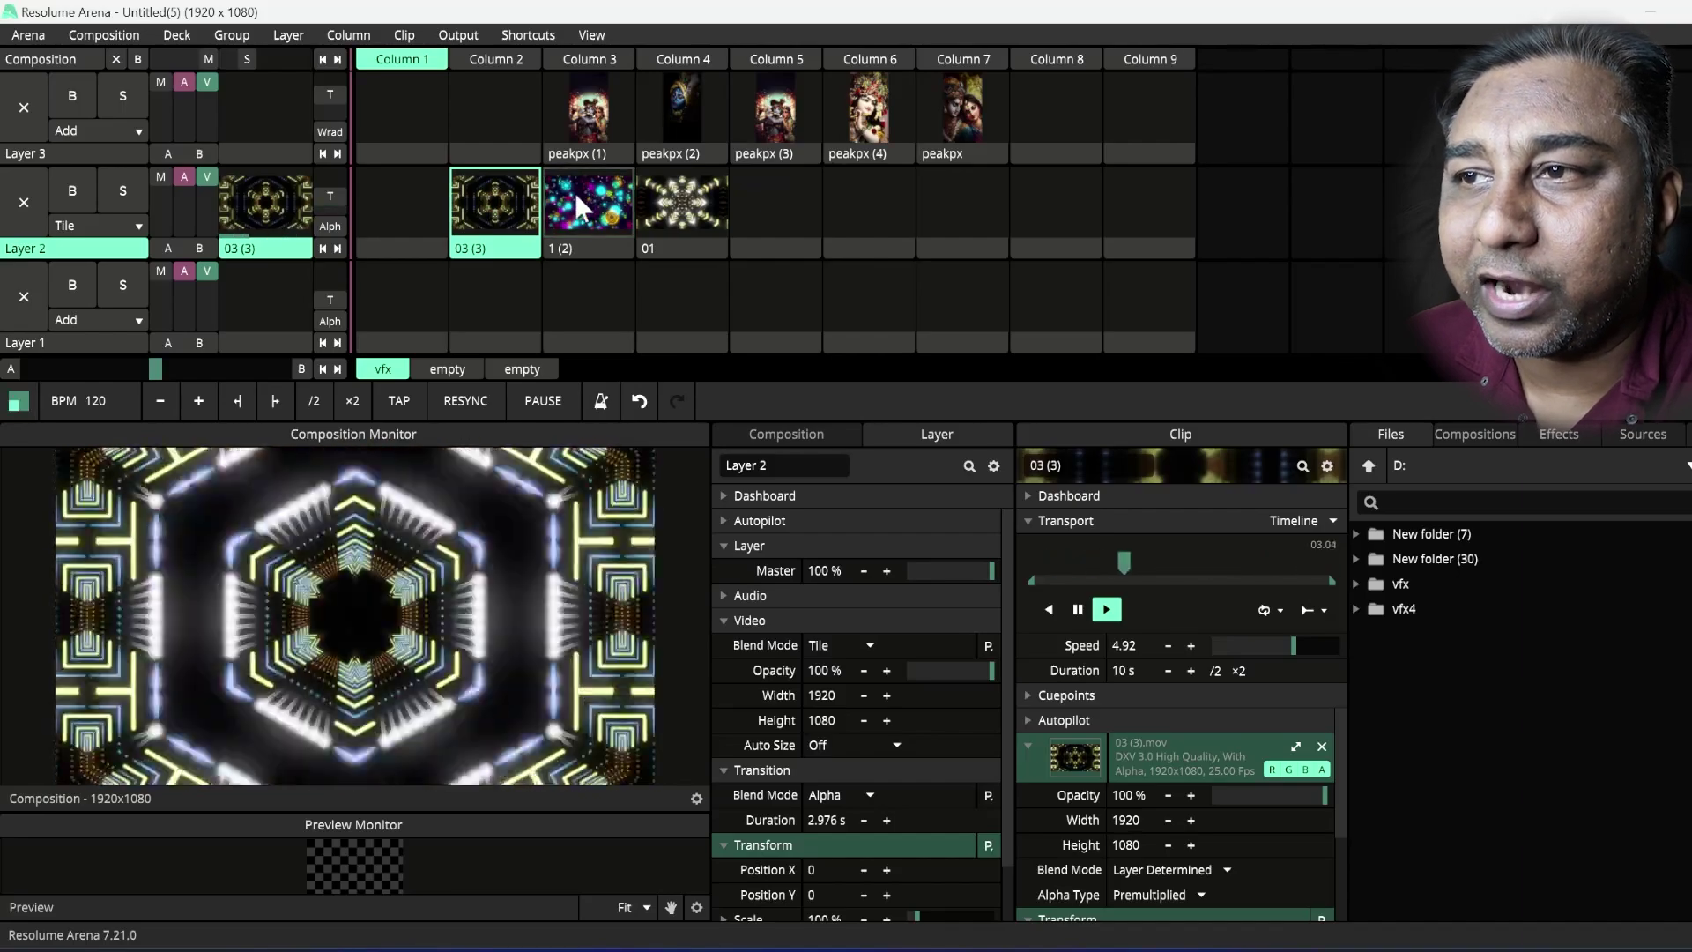
pyautogui.click(675, 212)
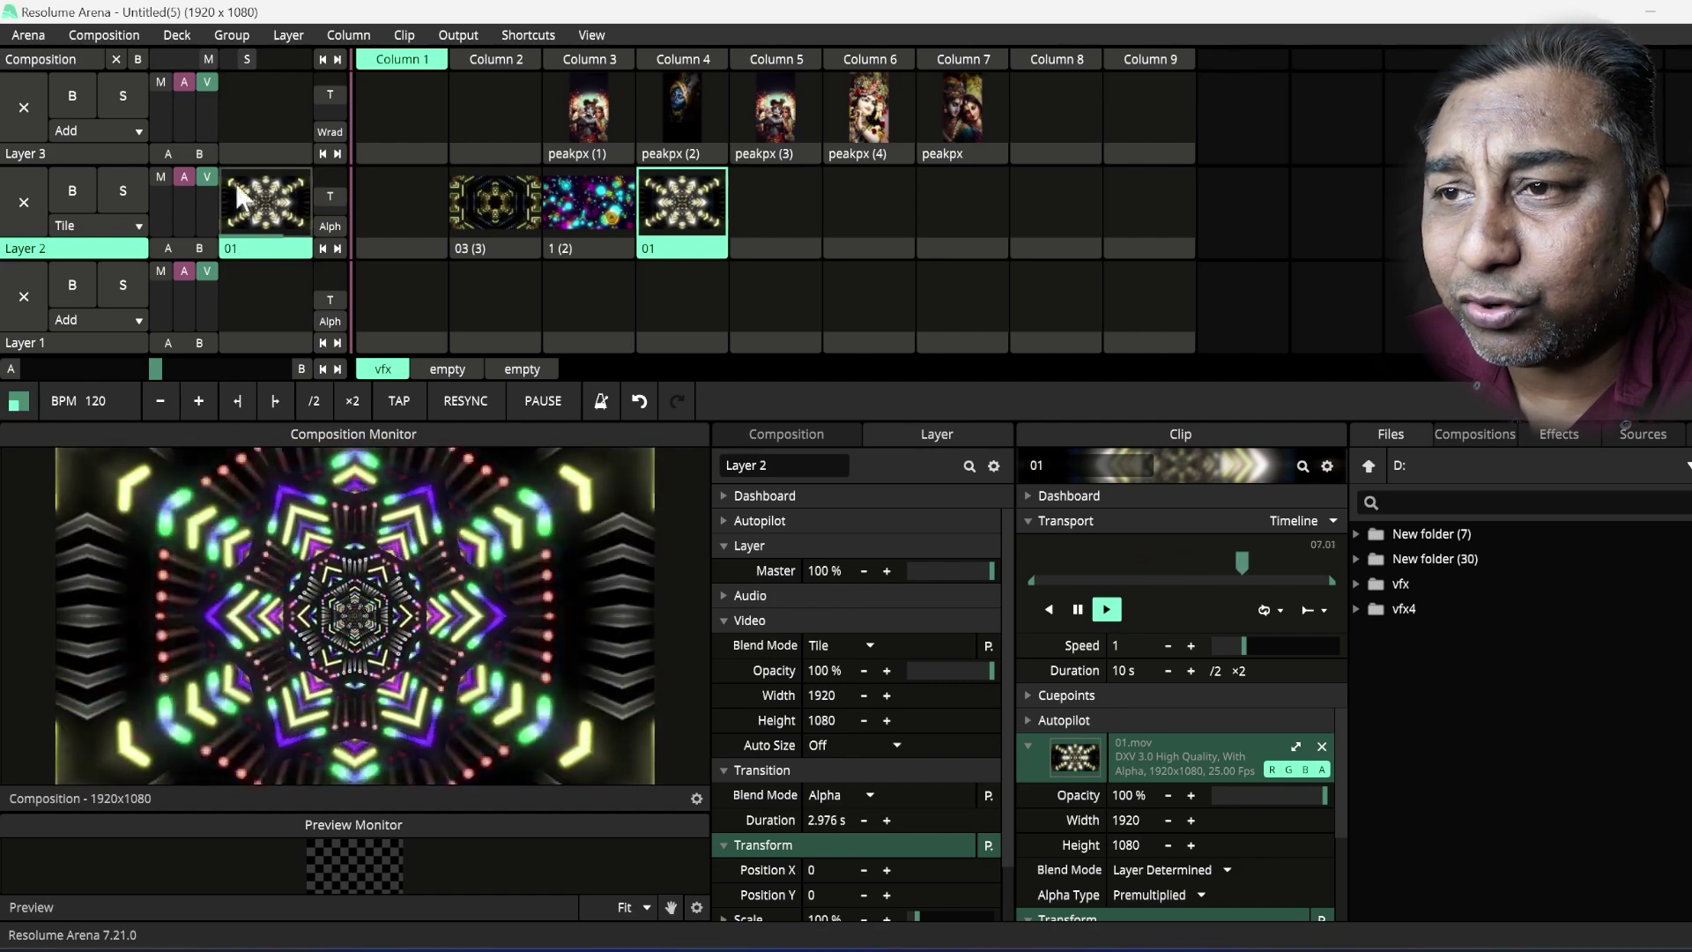
# - Set Layer 2's transition blend to Cube, launch clips 1 (2) and 03 (3), then eject Layer 2's clip
pyautogui.click(328, 227)
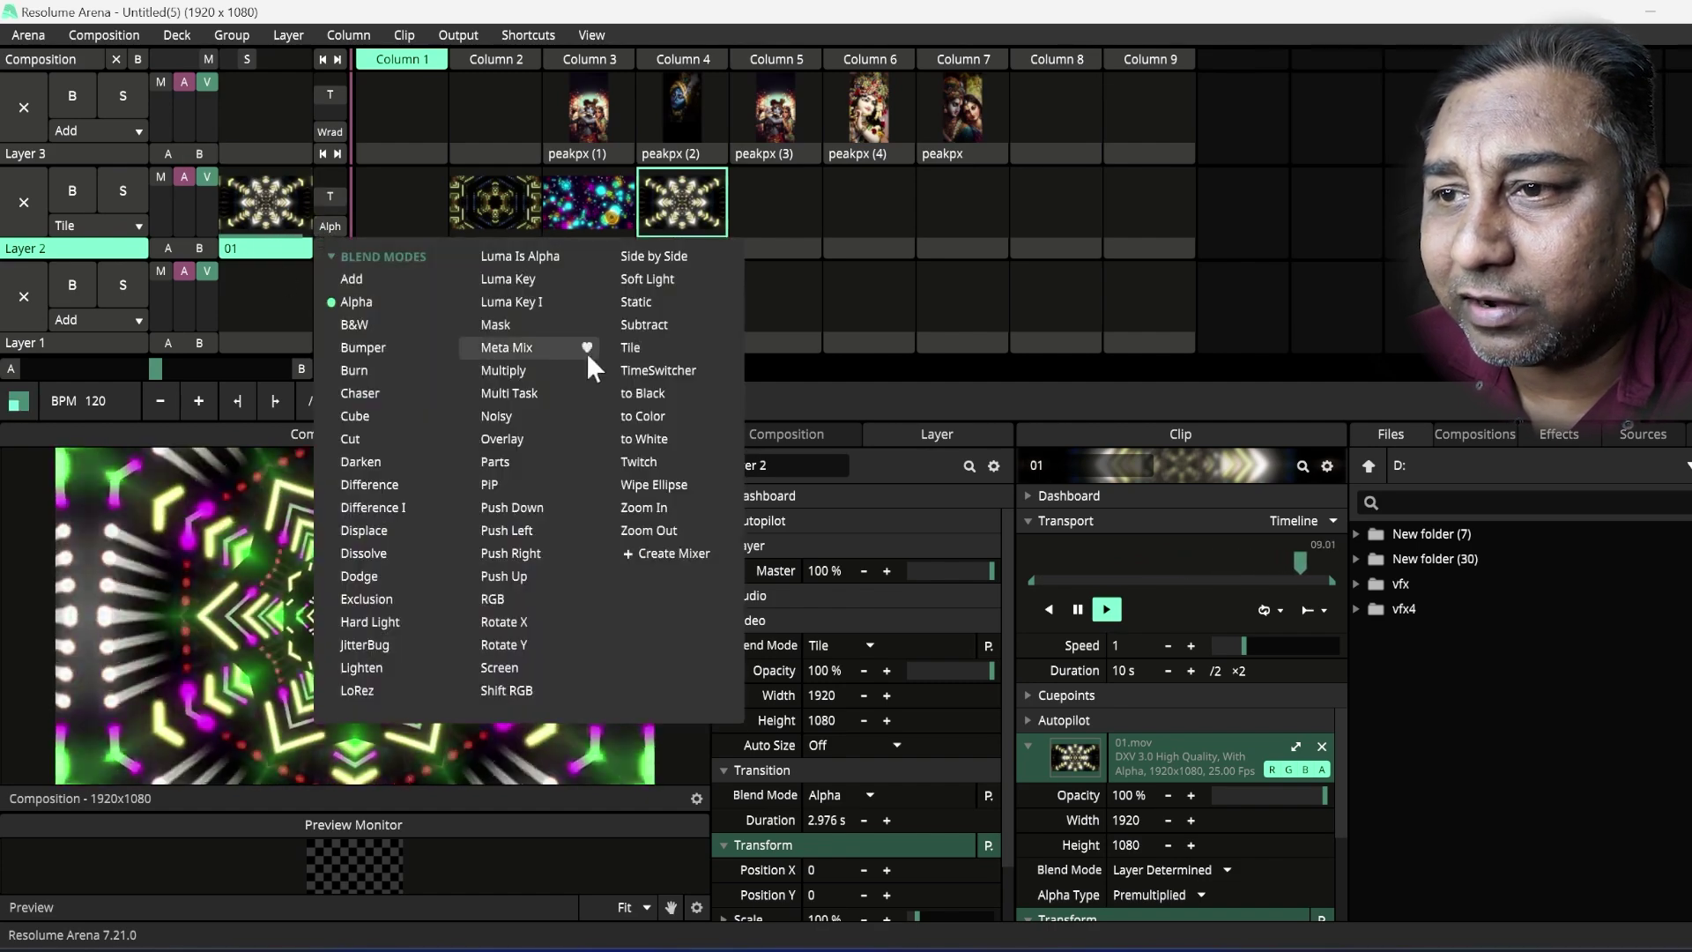
pyautogui.click(357, 415)
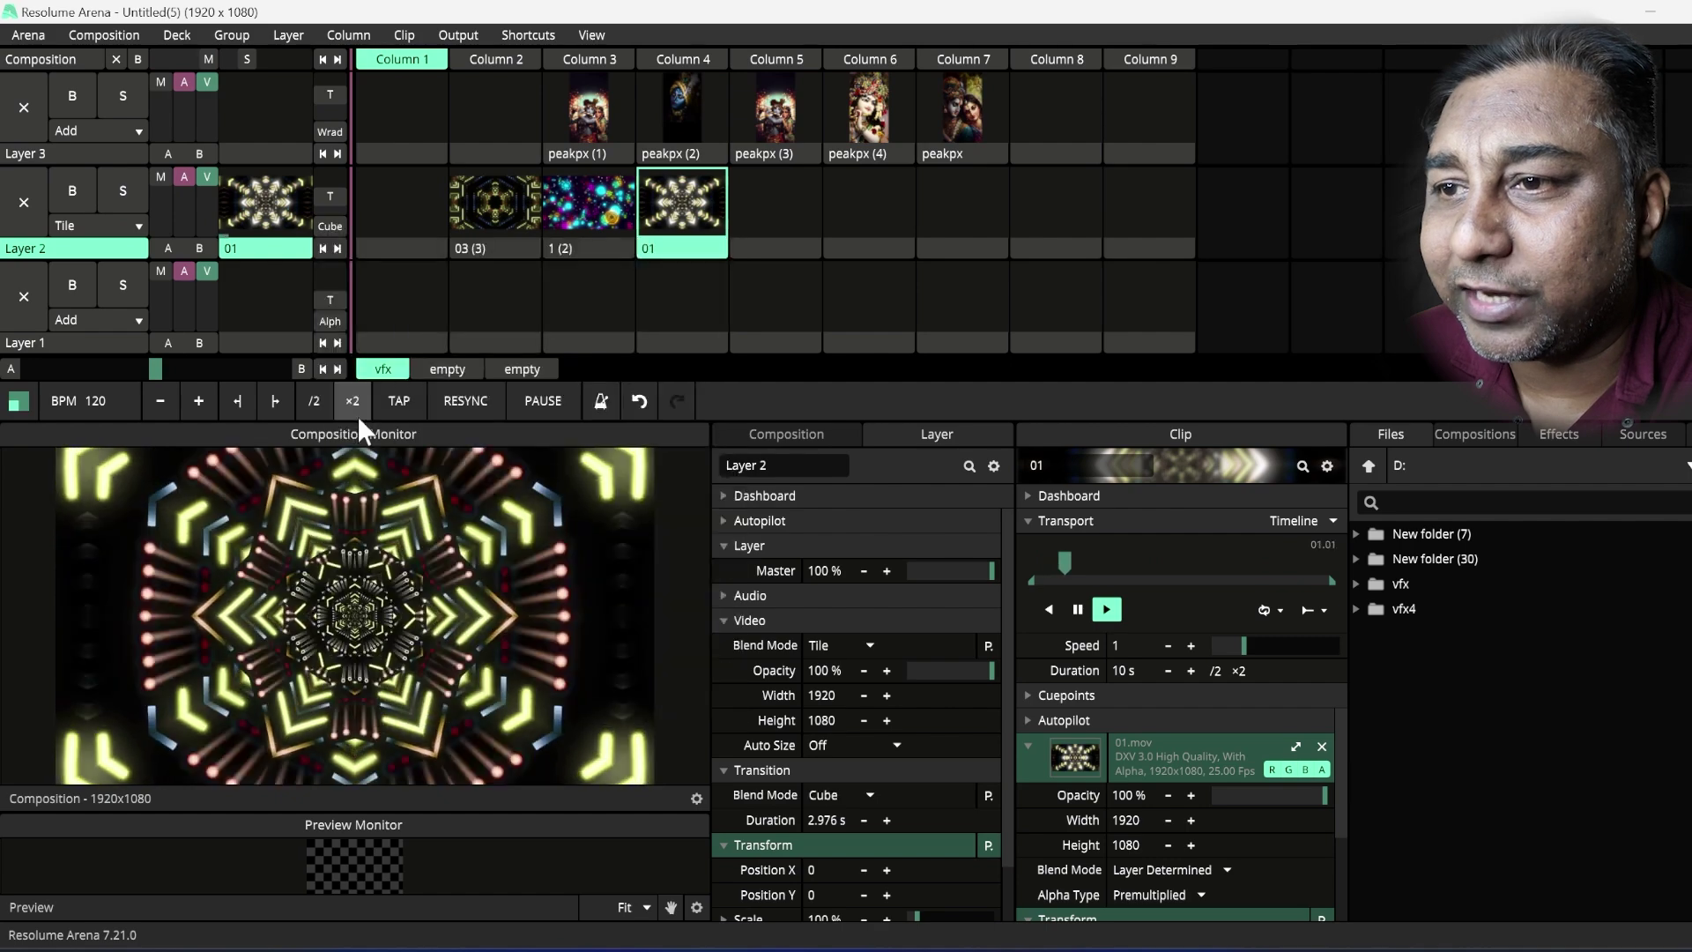
pyautogui.click(581, 199)
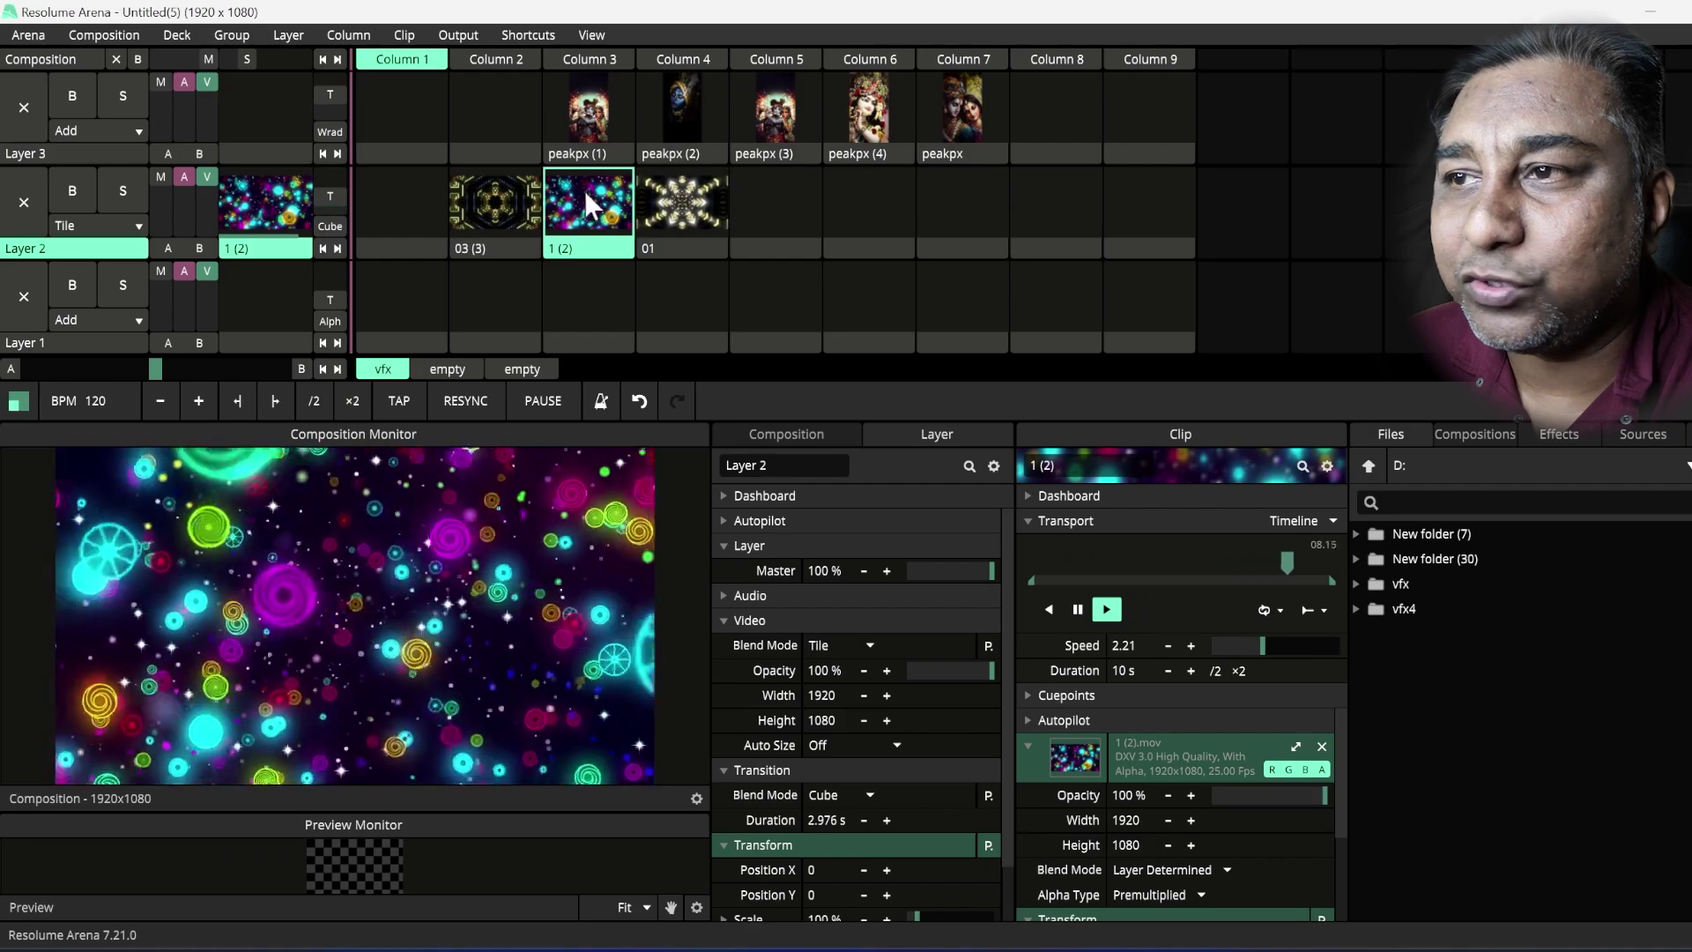
pyautogui.click(484, 199)
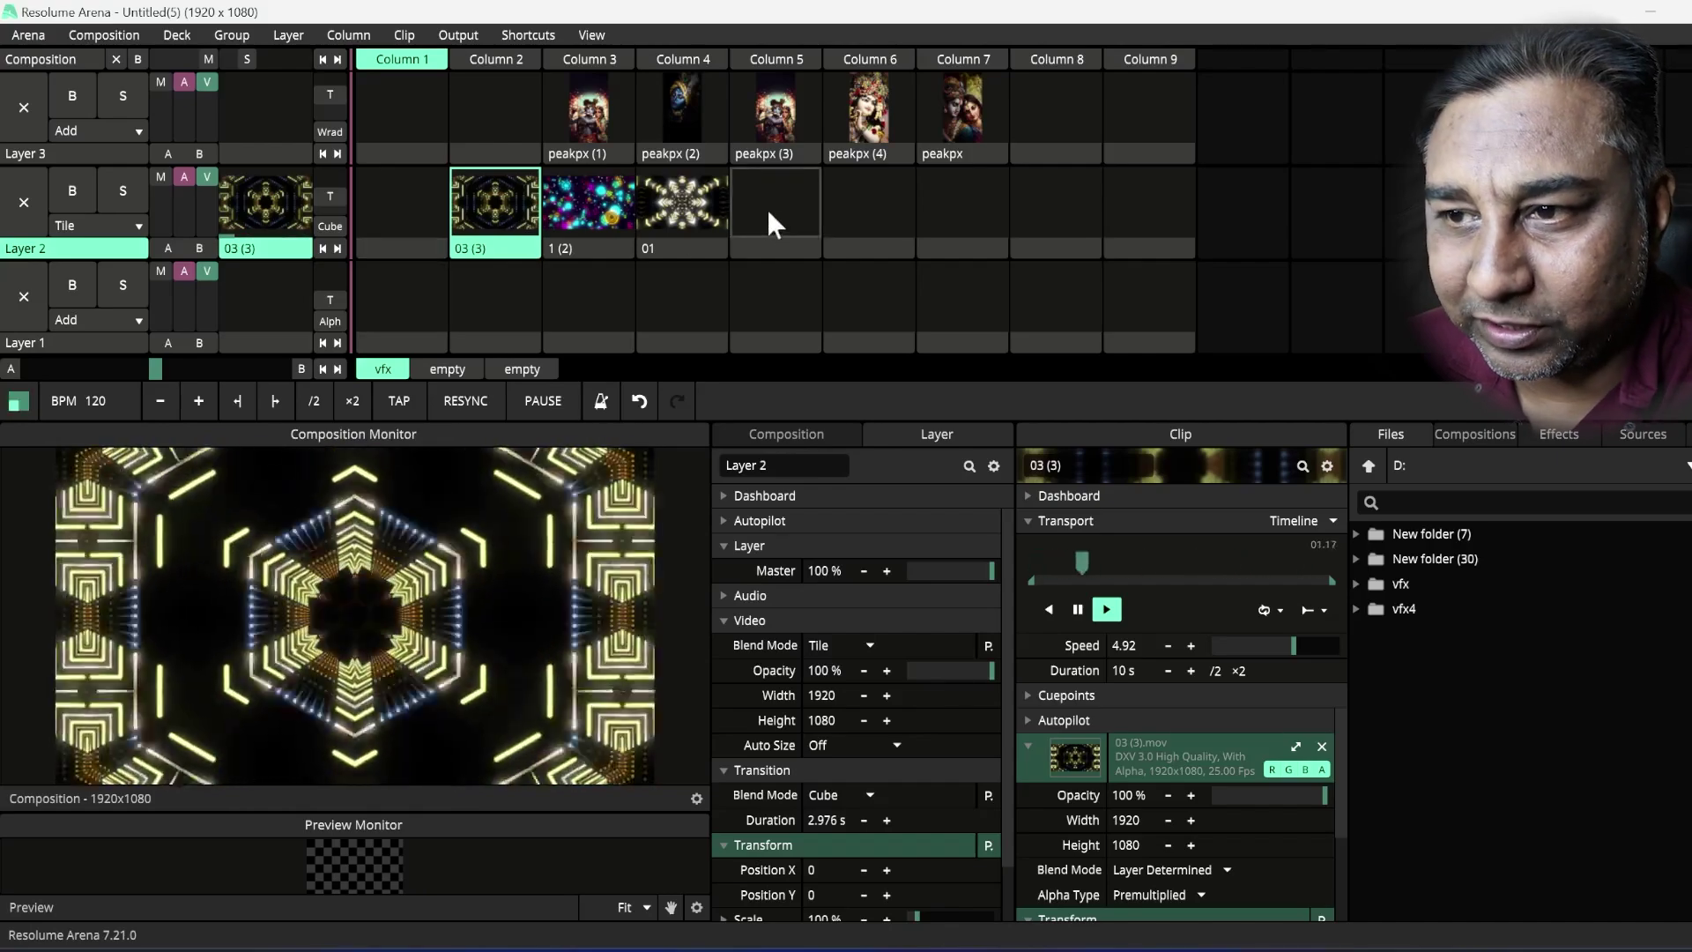
pyautogui.click(769, 213)
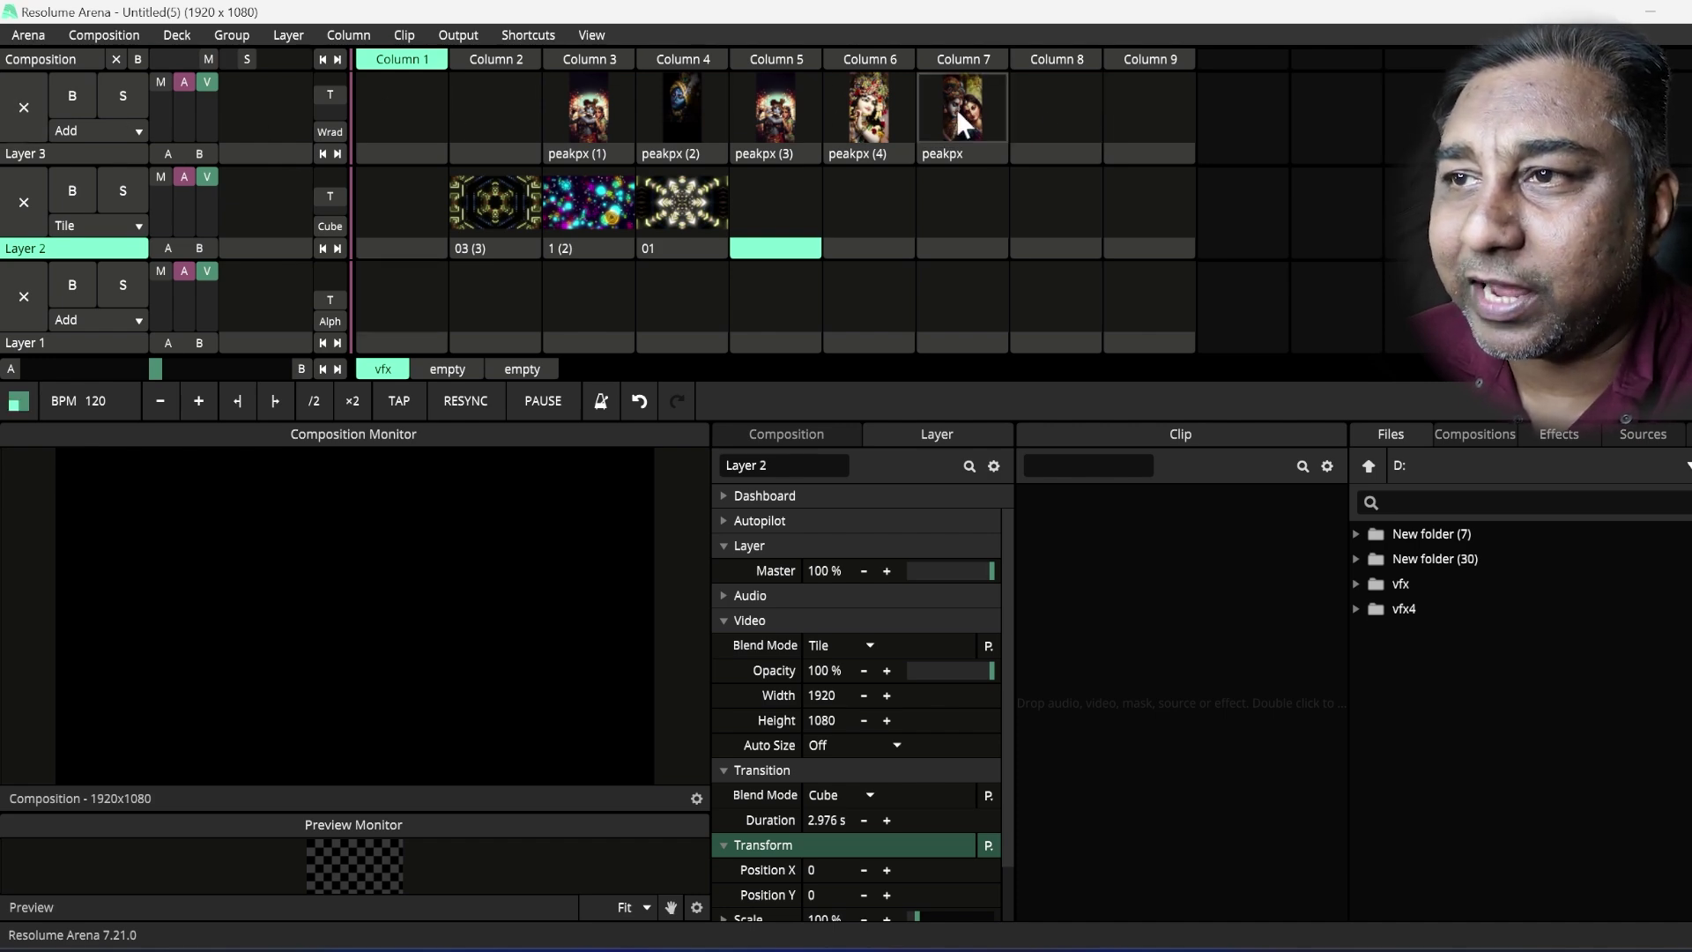
# - Launch peakpx (1) in Layer 3's Column 3 and show Layer 3's settings panel
pyautogui.click(584, 118)
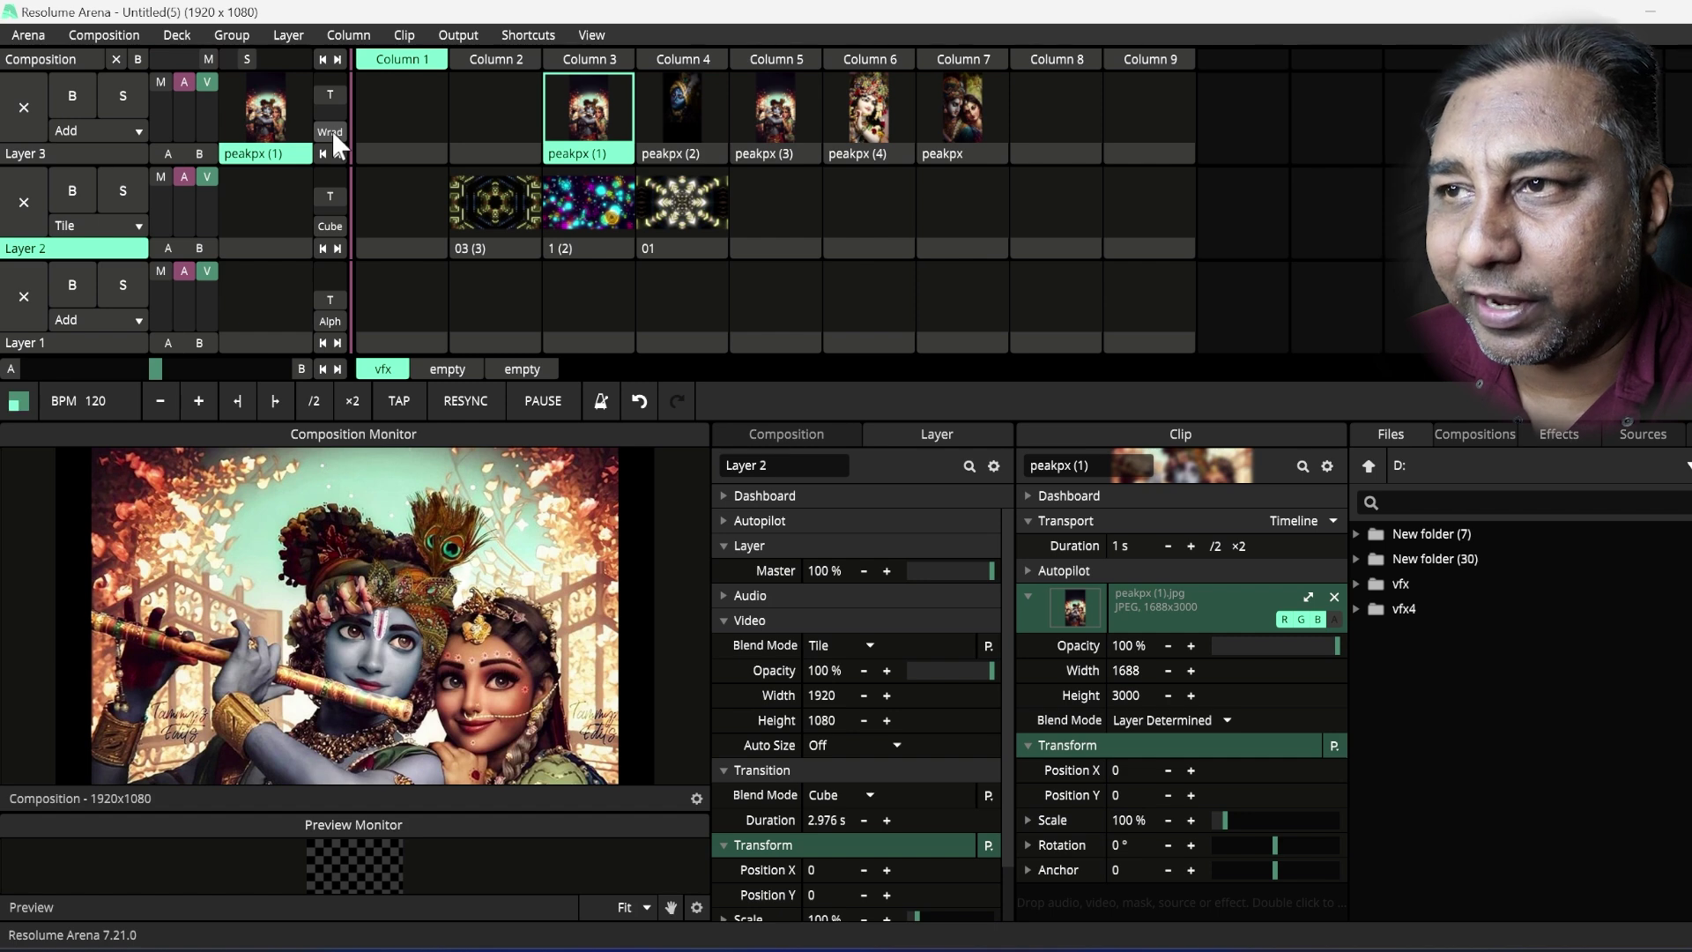
pyautogui.click(68, 153)
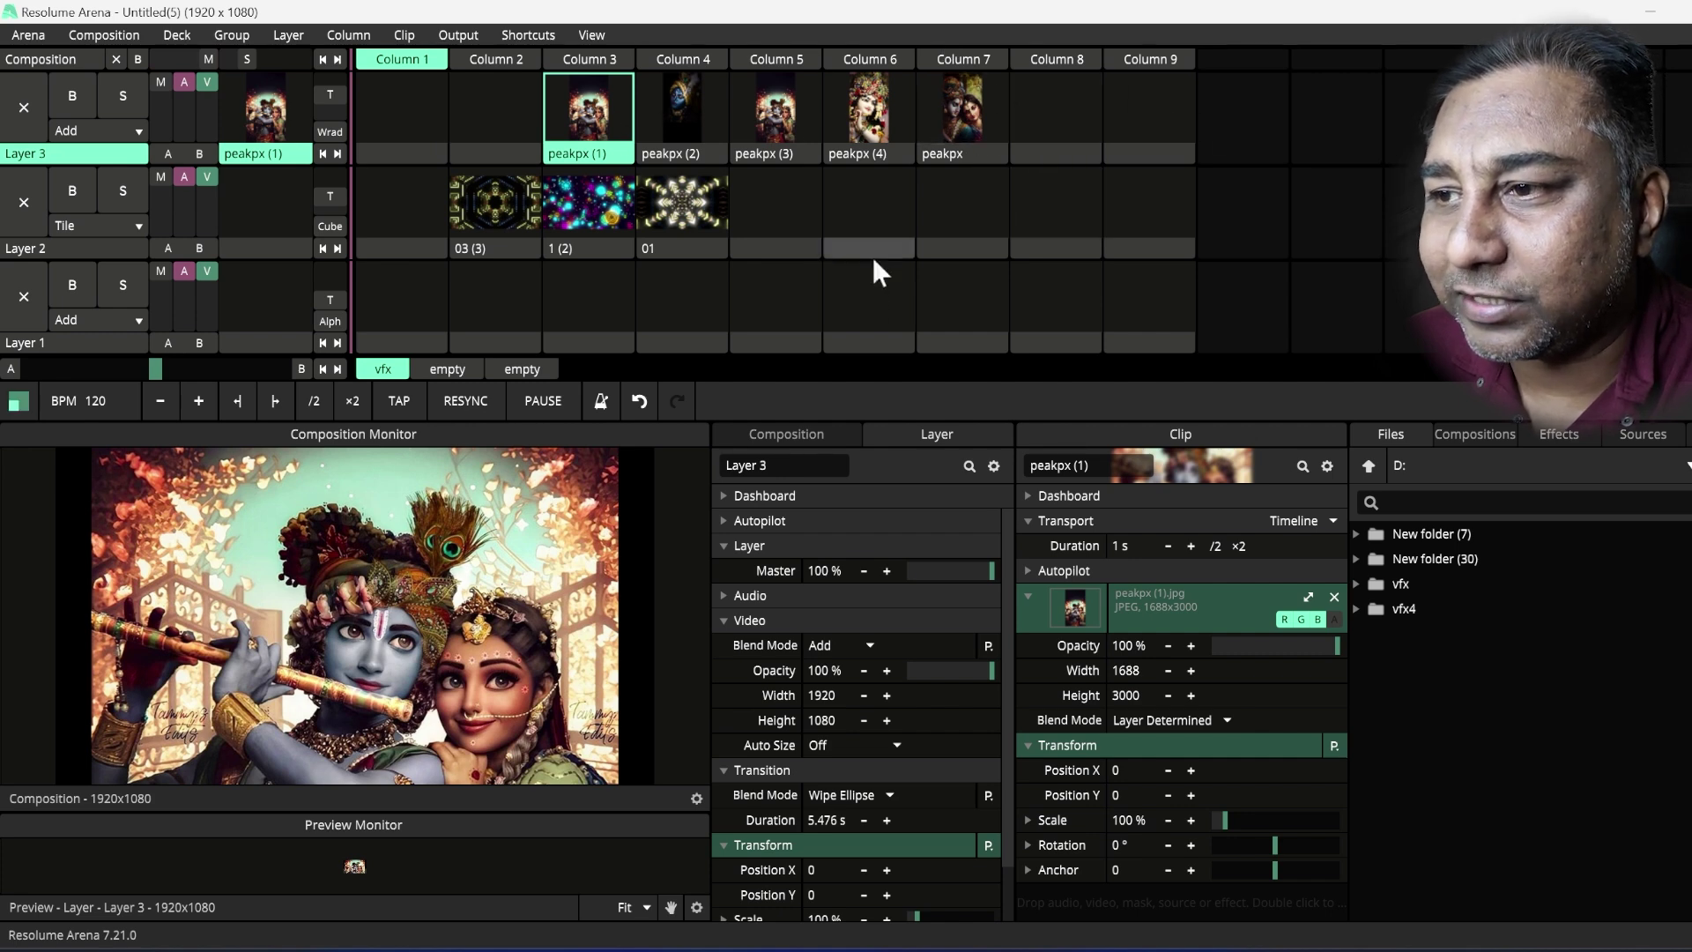
# - Set Layer 3's Autopilot to play the next clip, then collapse the Autopilot section
pyautogui.click(723, 521)
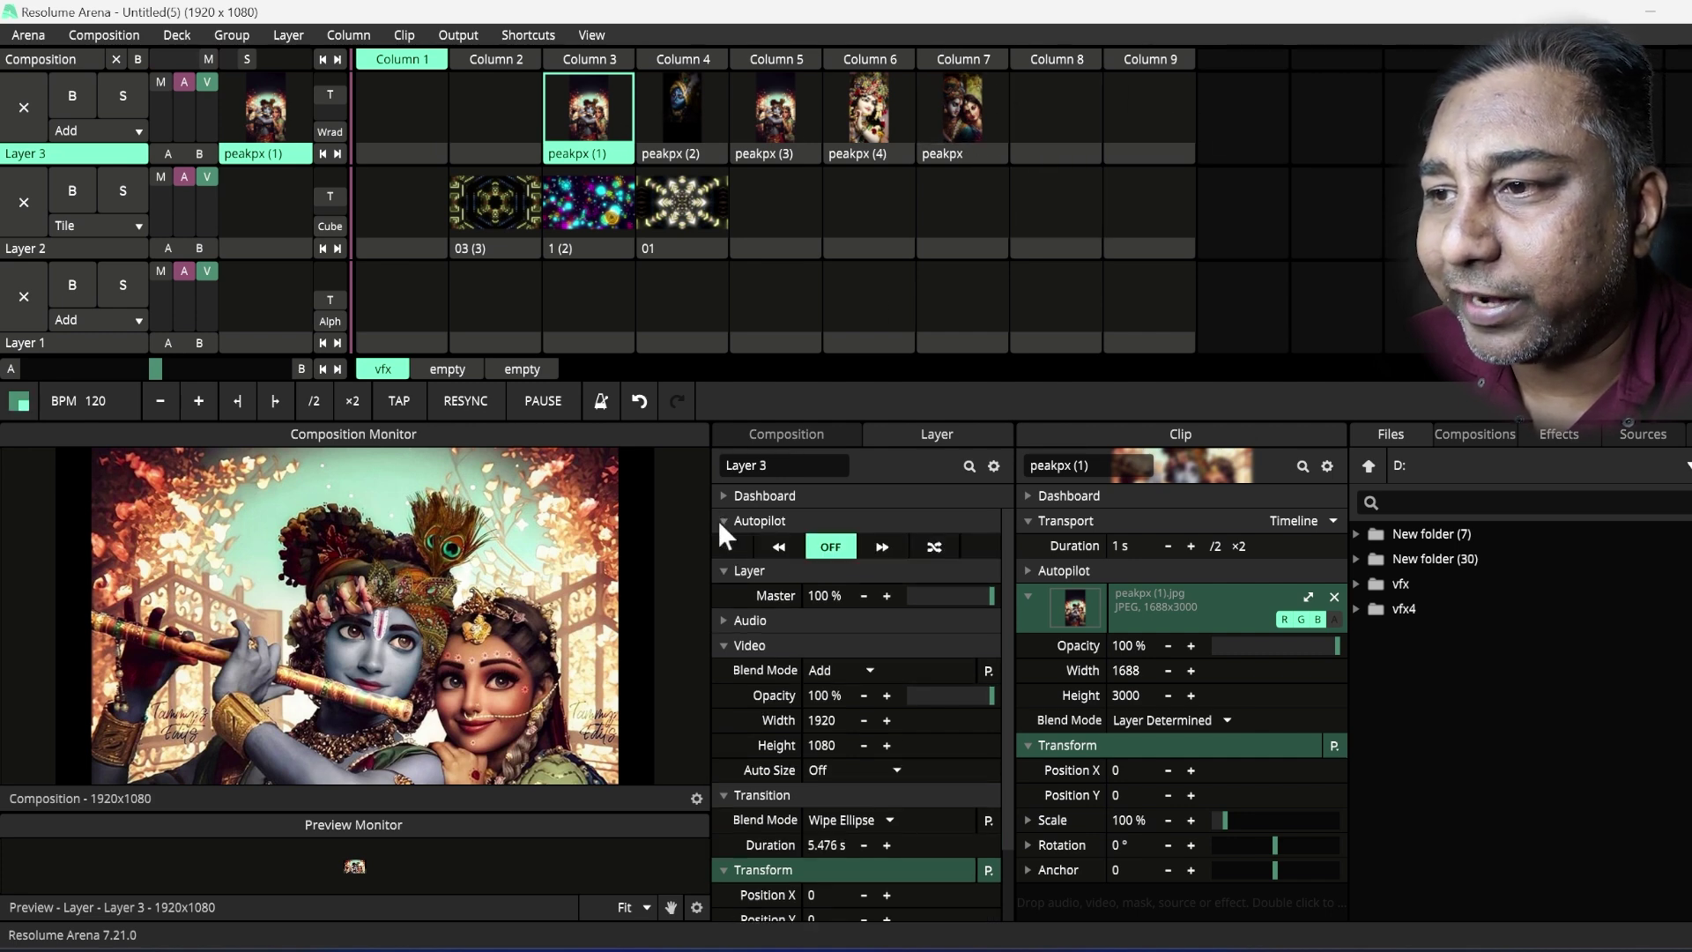
pyautogui.click(883, 547)
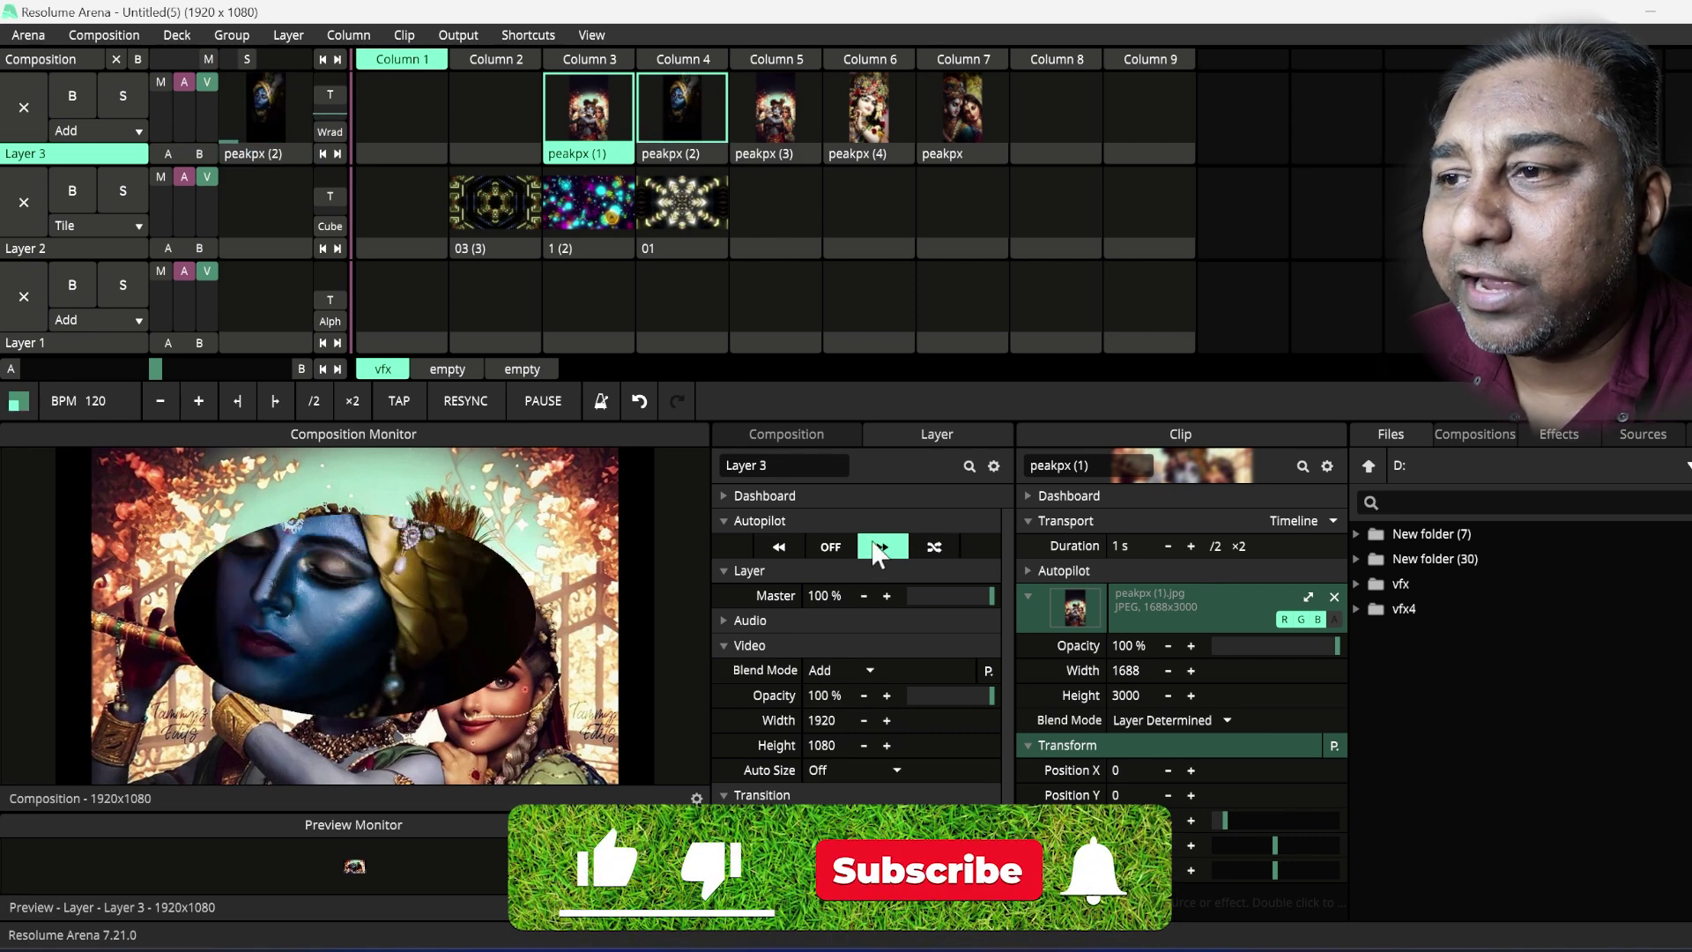
pyautogui.click(728, 518)
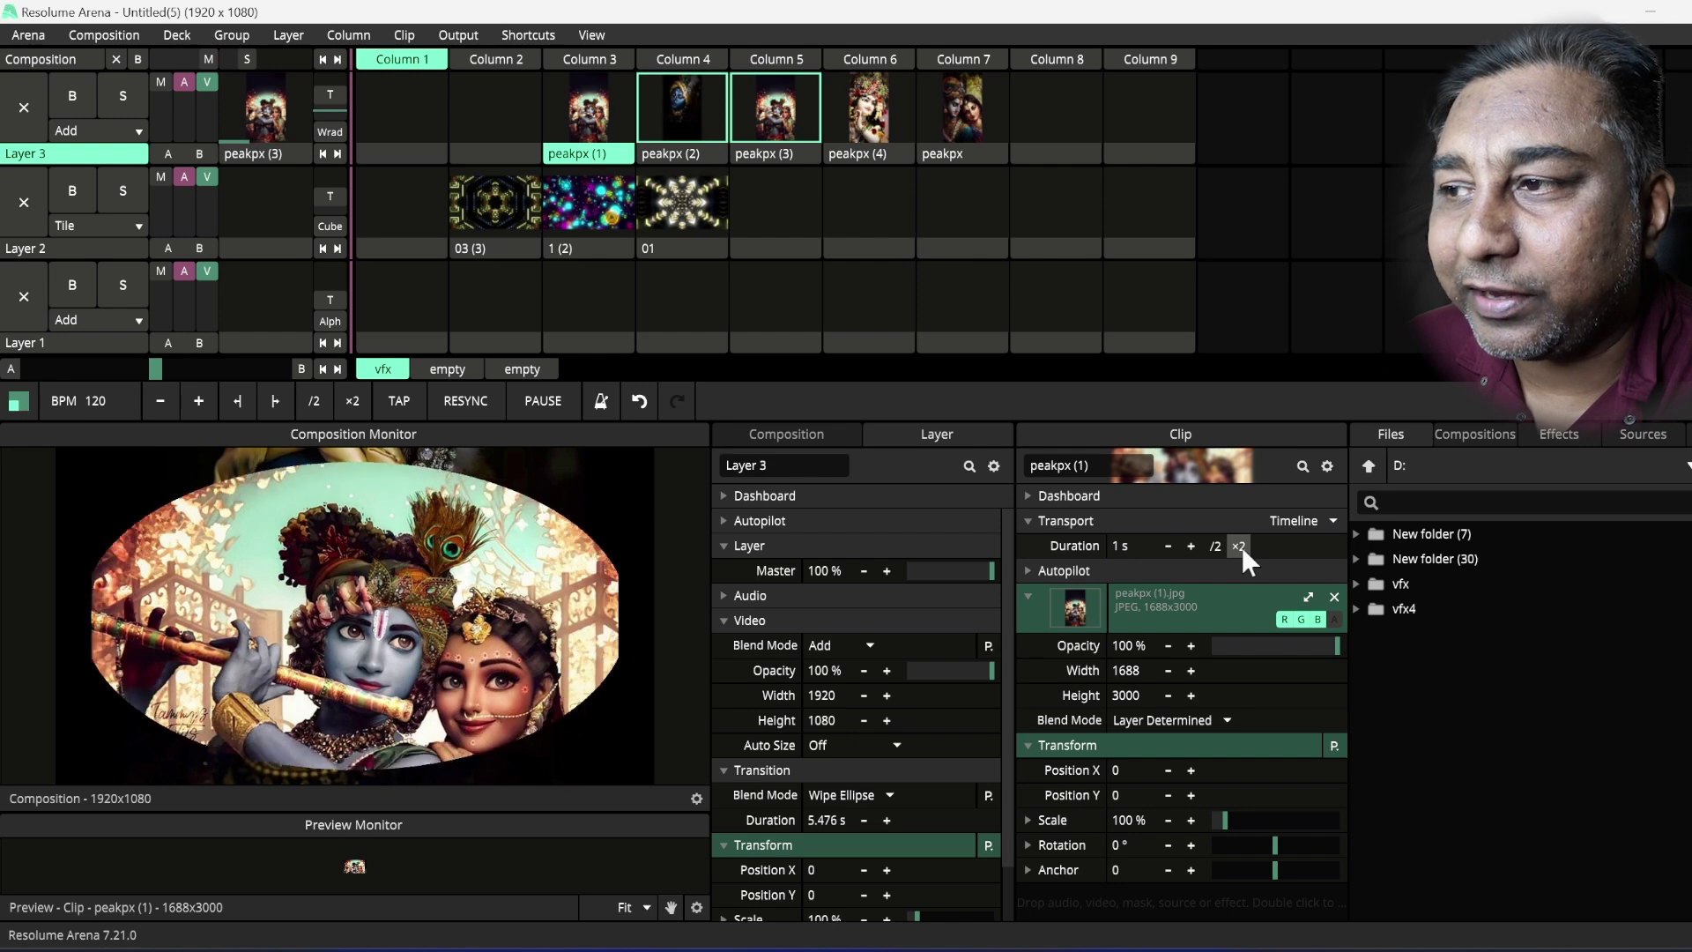
# - Lengthen the peakpx (1) clip's duration to 8.4 s with + and ×2
pyautogui.click(1190, 547)
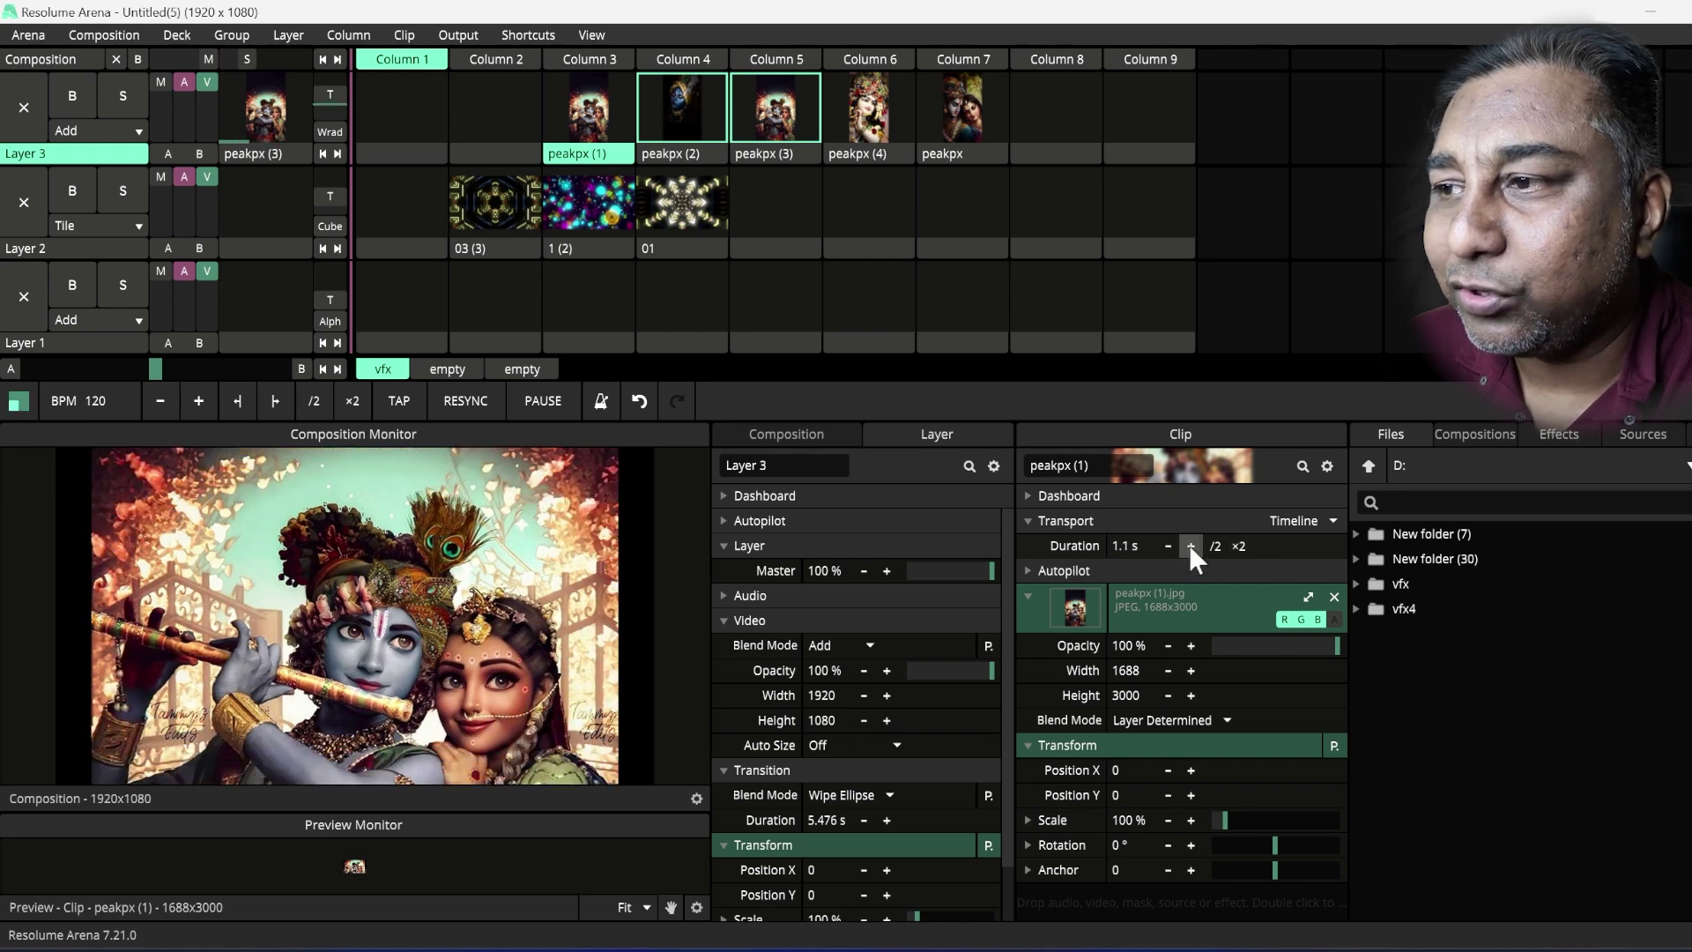
pyautogui.click(1190, 547)
pyautogui.click(1190, 546)
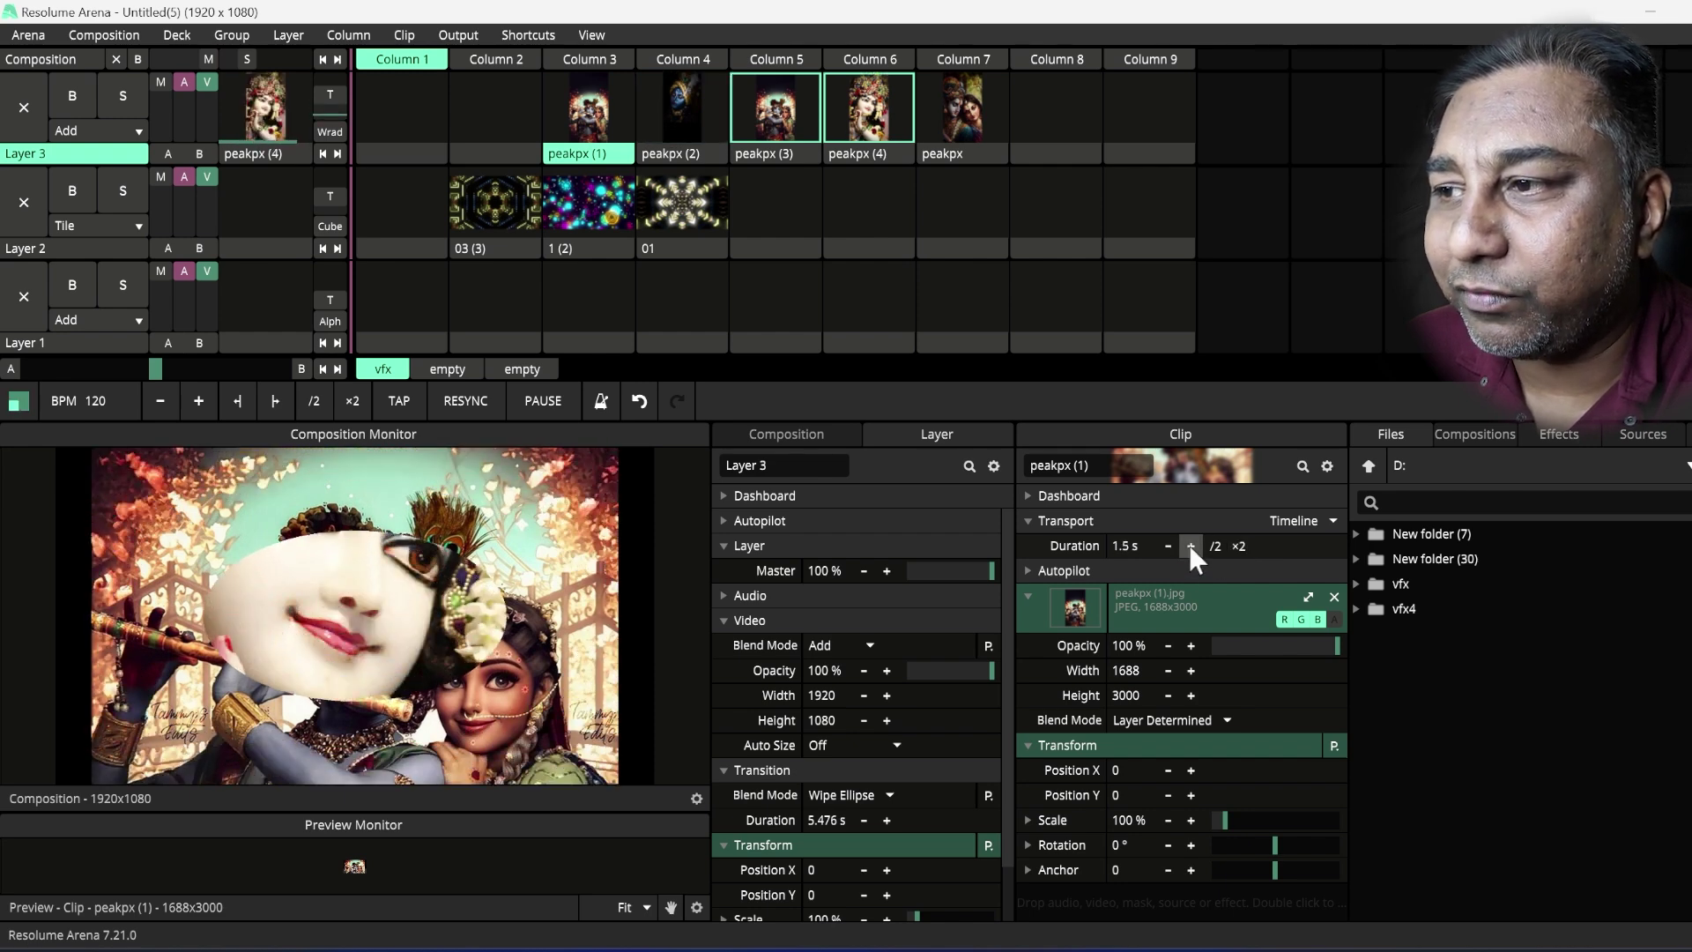
pyautogui.click(1190, 547)
pyautogui.click(1190, 547)
pyautogui.click(1190, 546)
pyautogui.click(1190, 546)
pyautogui.click(1190, 546)
pyautogui.click(1190, 546)
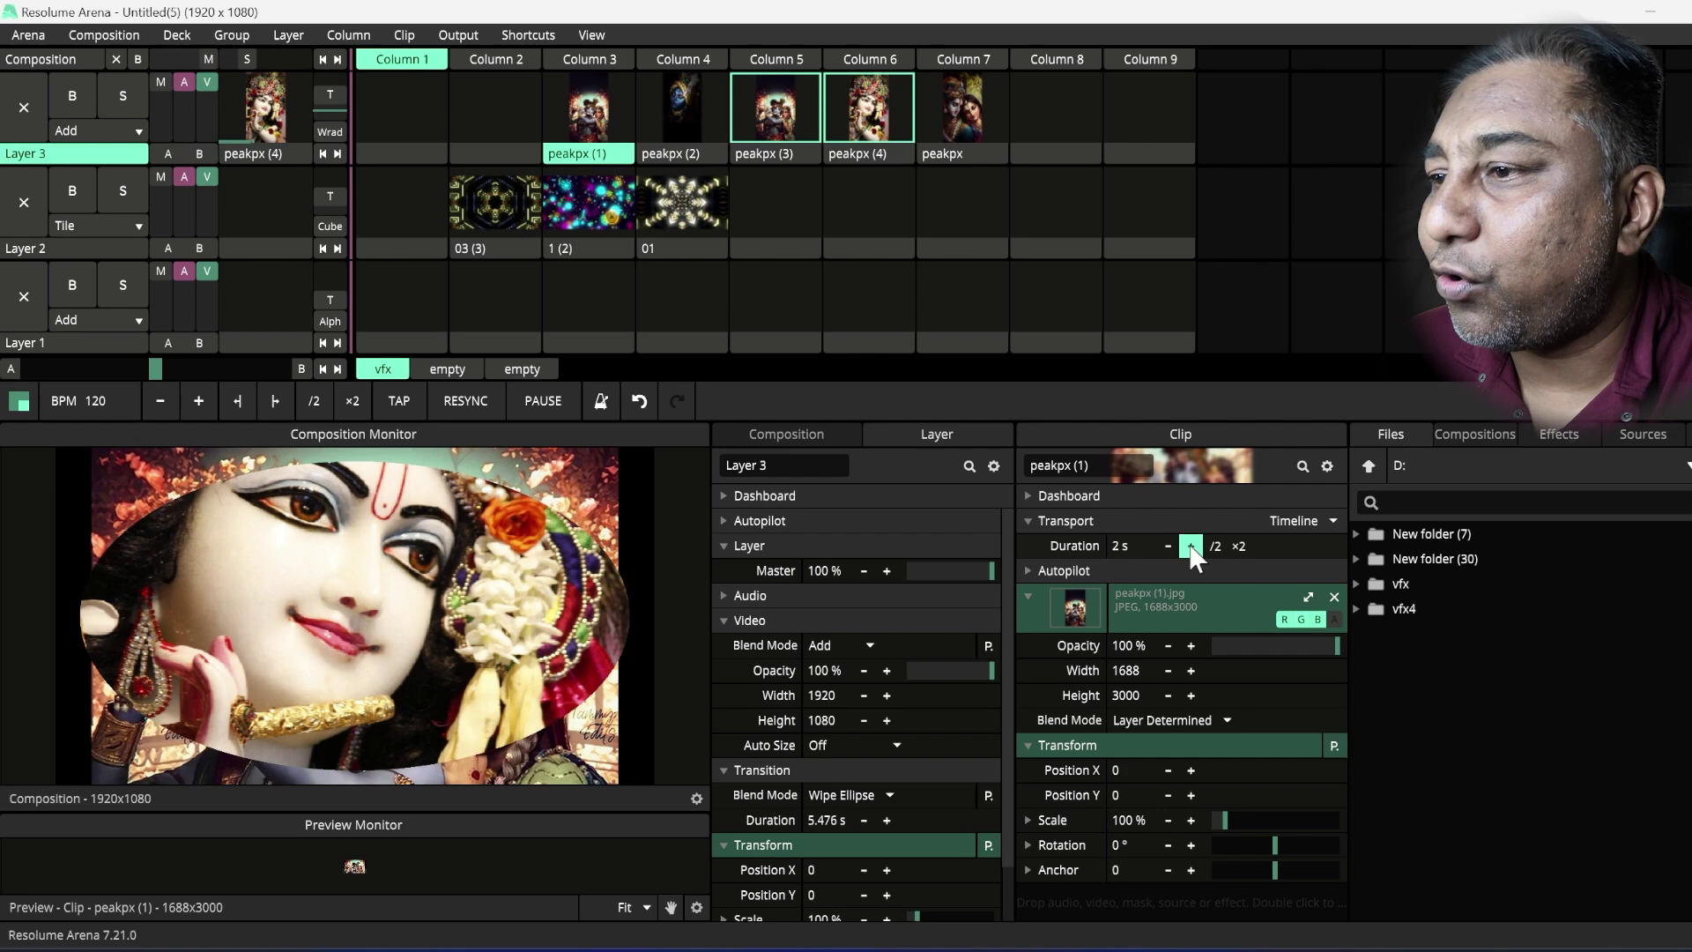
pyautogui.click(1241, 547)
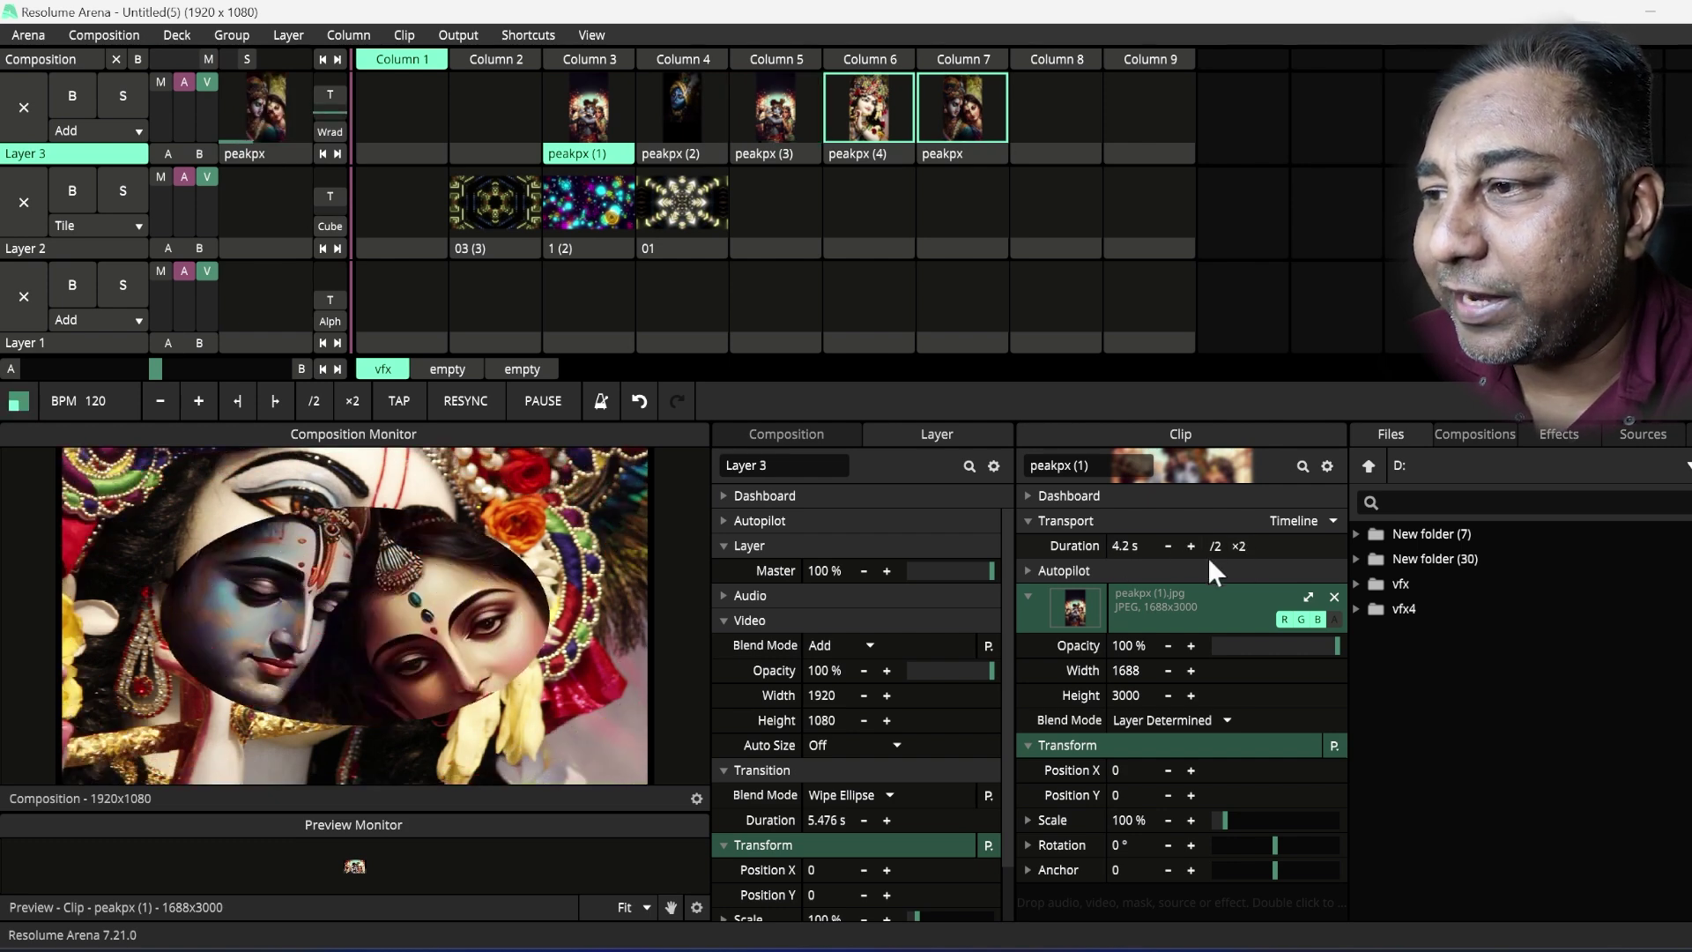
pyautogui.click(1238, 546)
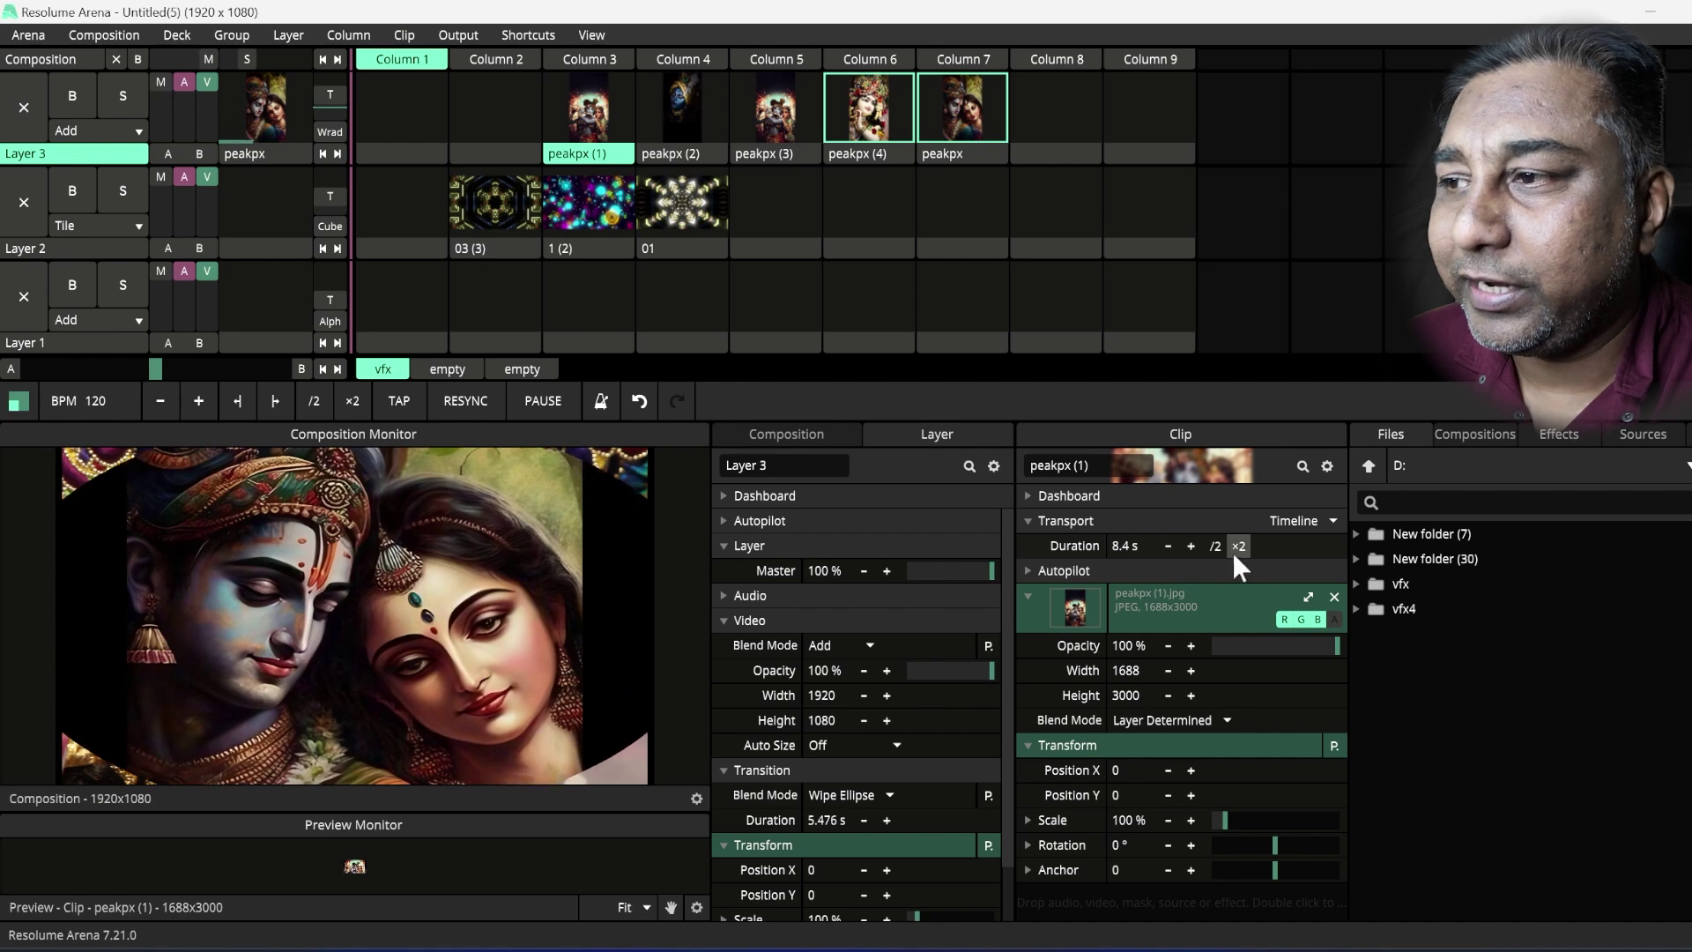
# - Double the durations of peakpx (2), peakpx (3) and the last peakpx clip to 8 s each
pyautogui.click(695, 158)
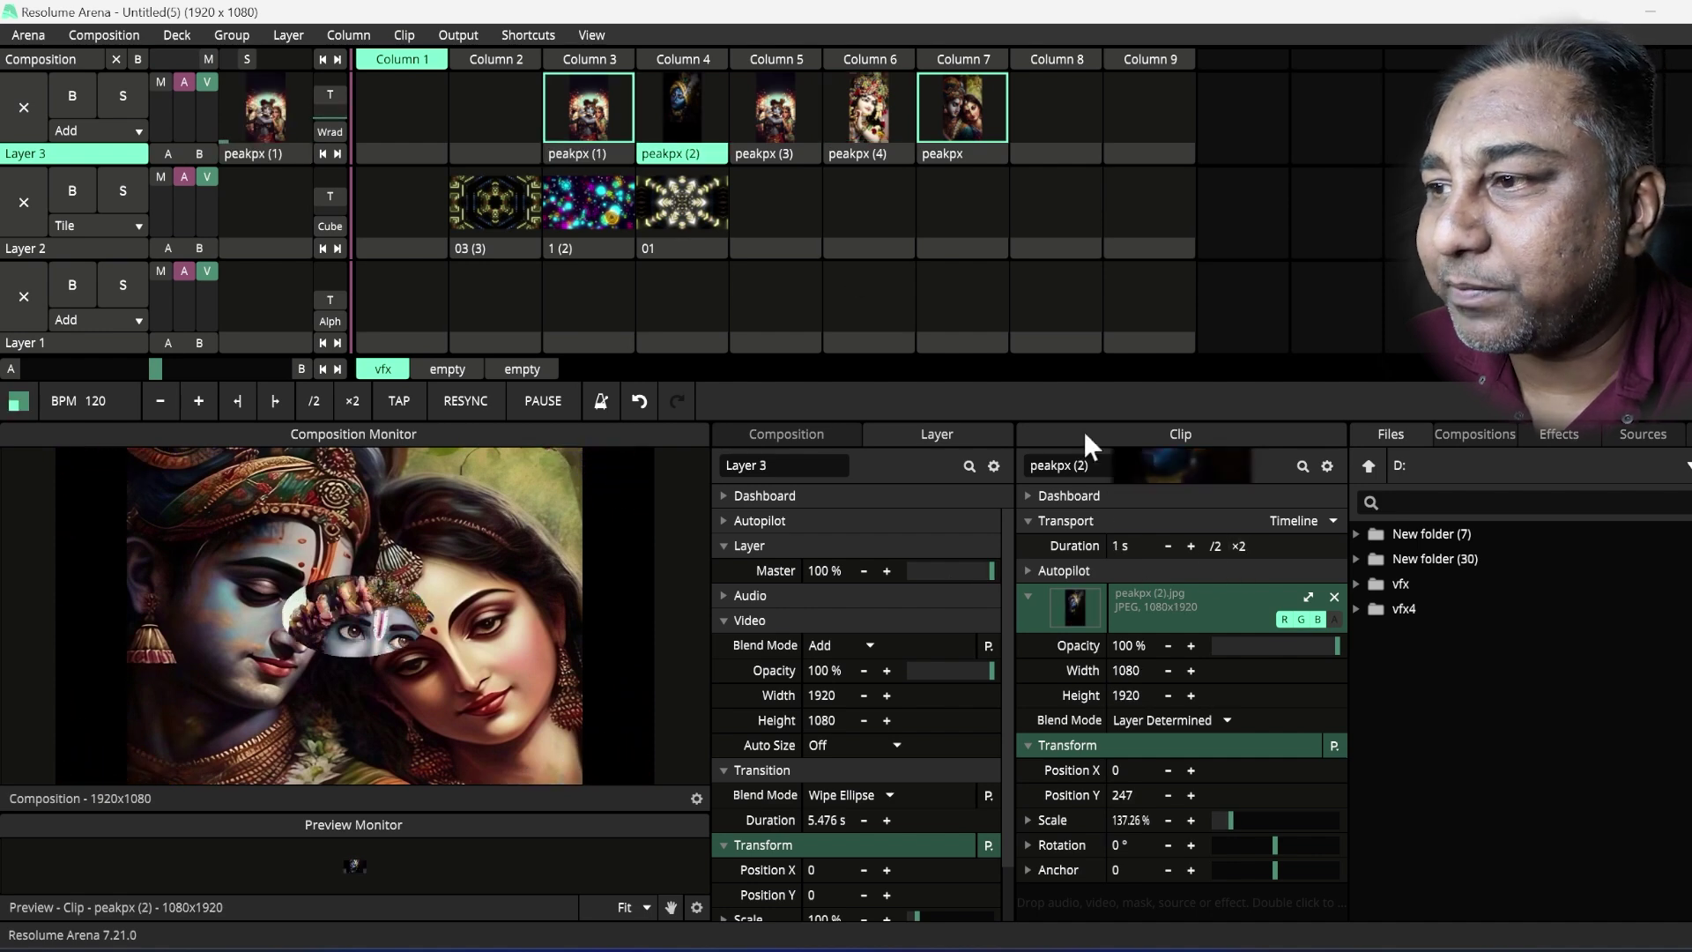
pyautogui.click(1237, 543)
pyautogui.click(1237, 541)
pyautogui.click(1236, 541)
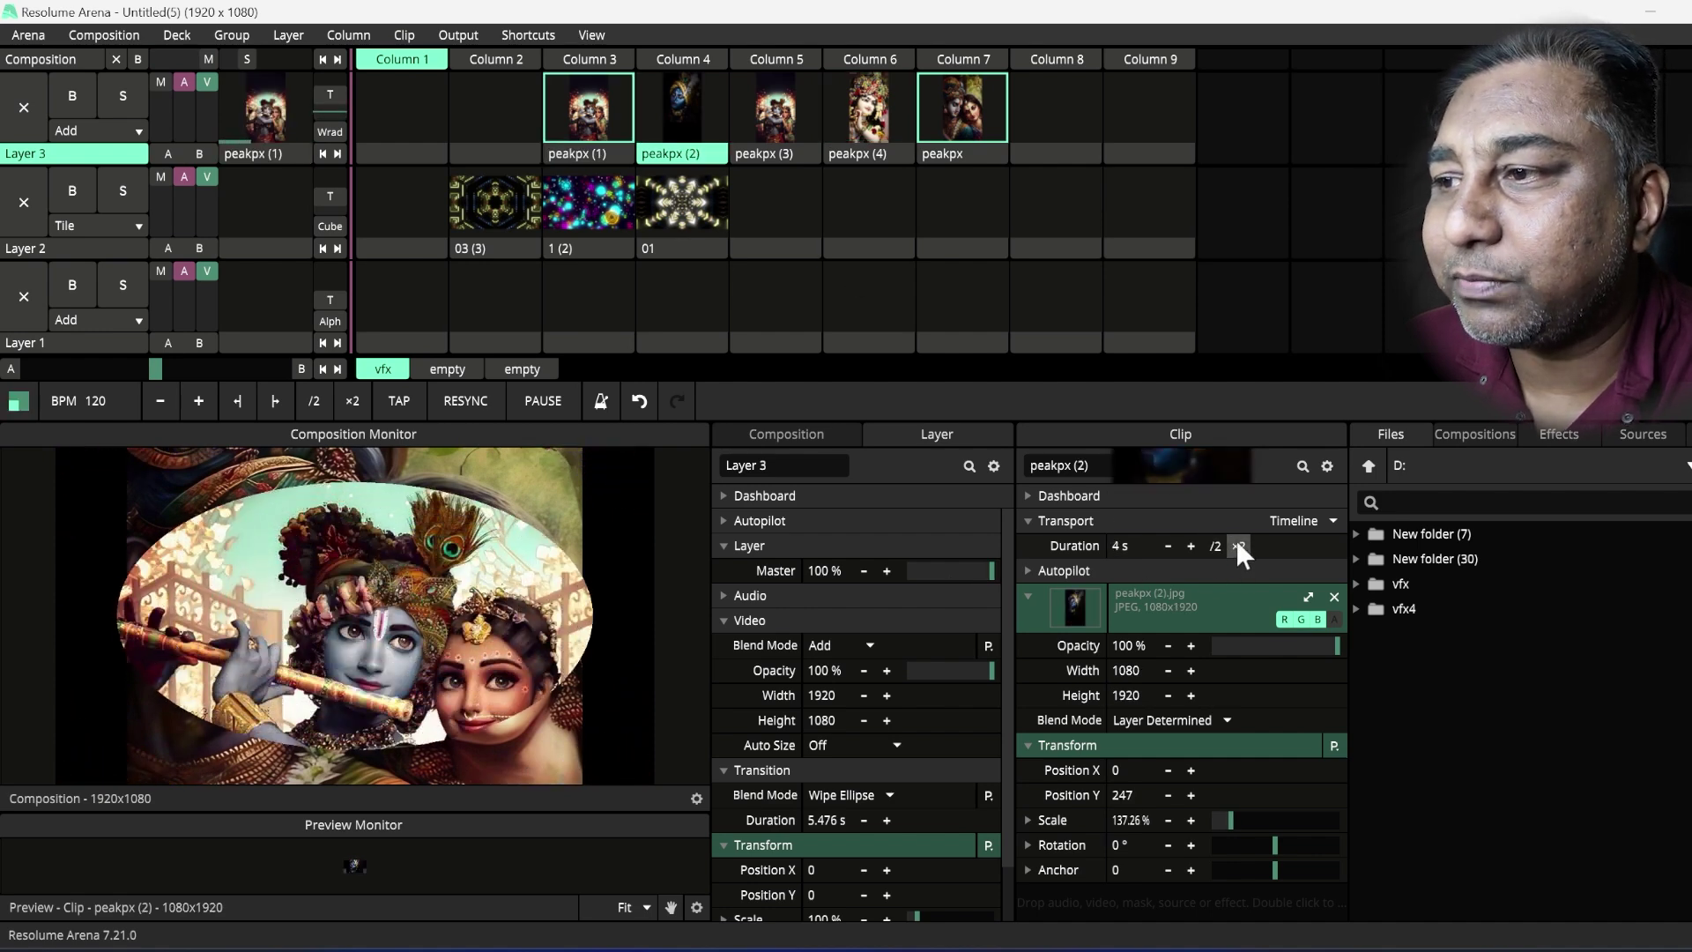
pyautogui.click(797, 150)
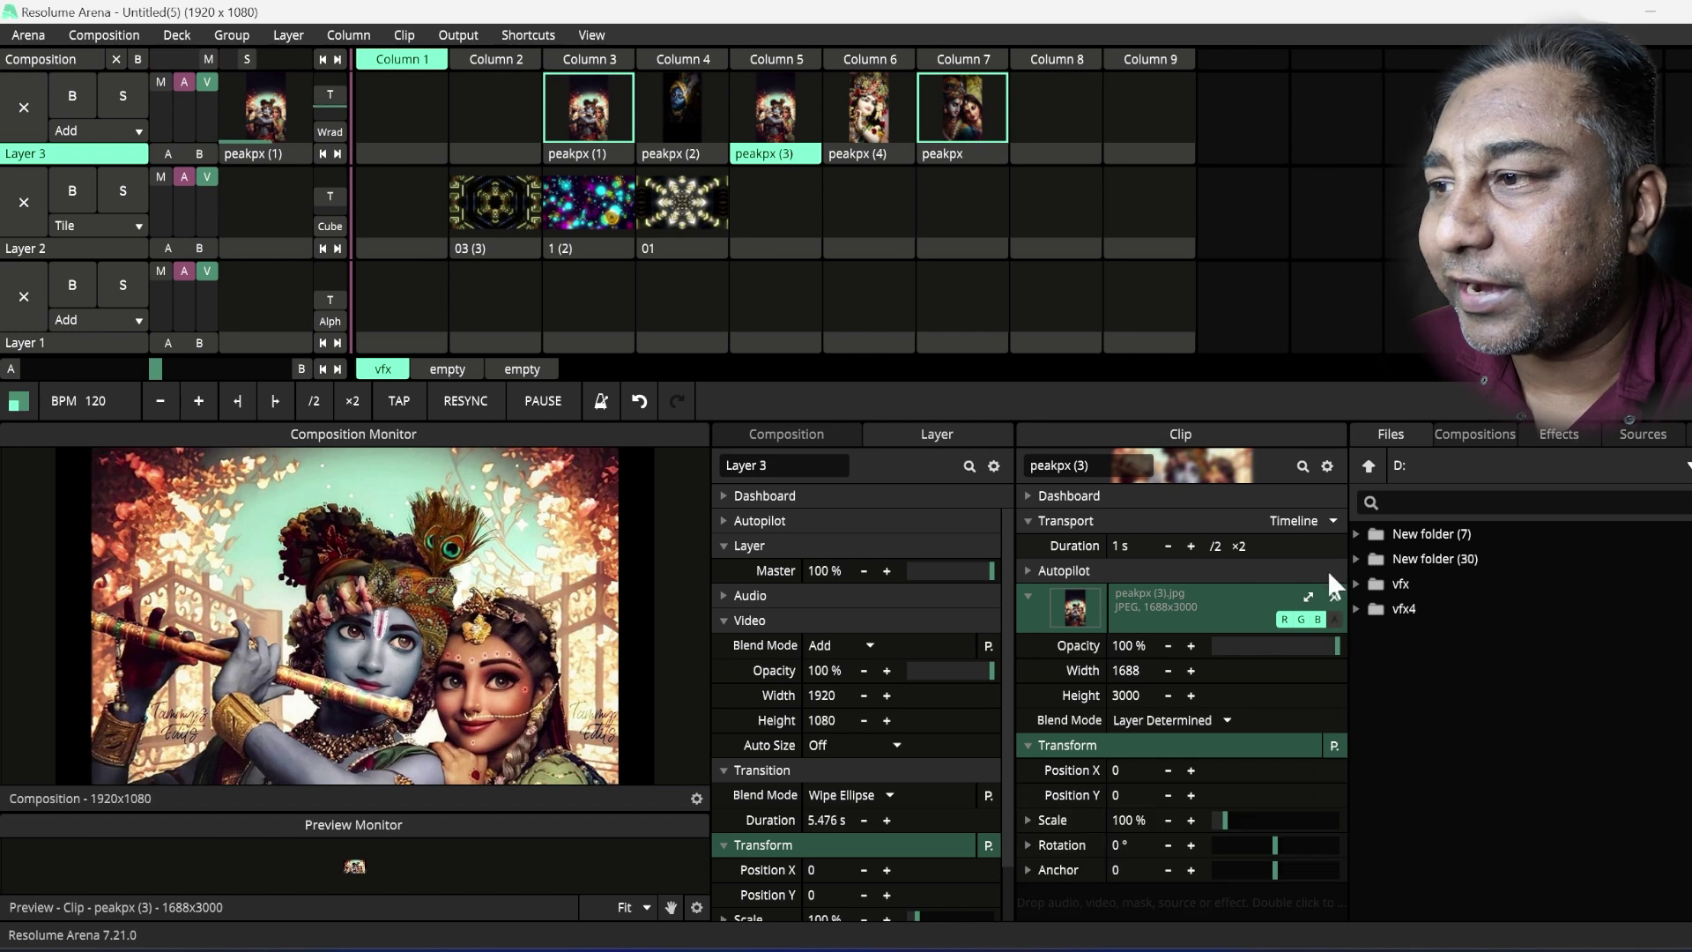
pyautogui.click(1239, 546)
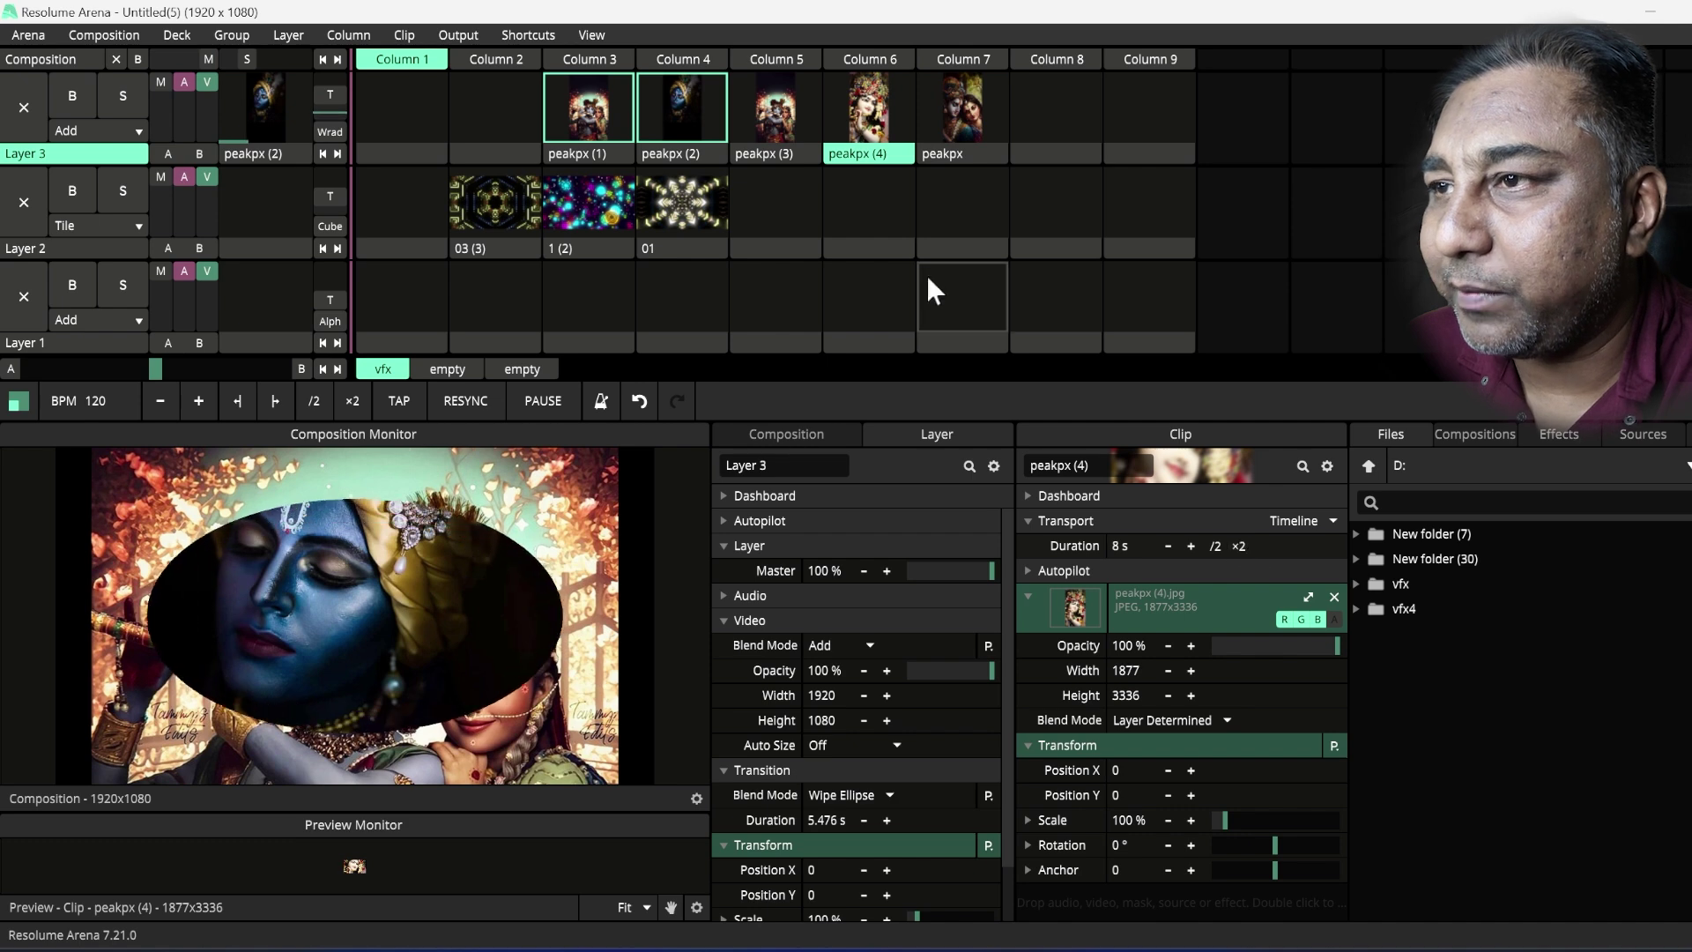
pyautogui.click(974, 157)
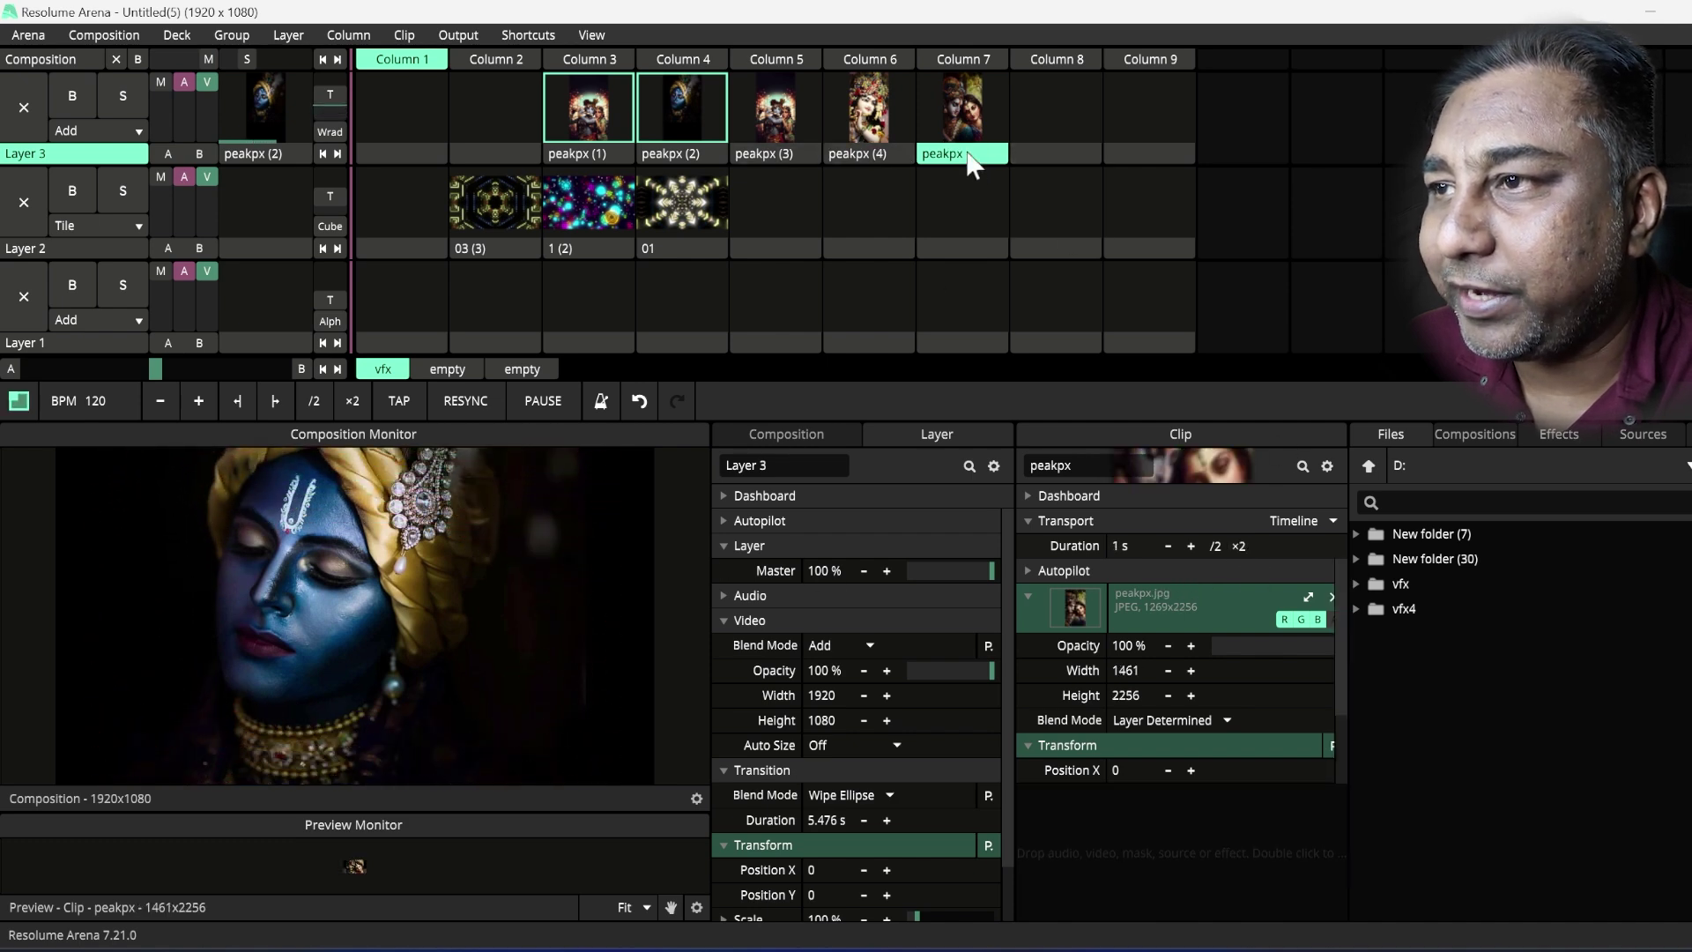
pyautogui.doubleClick(1239, 546)
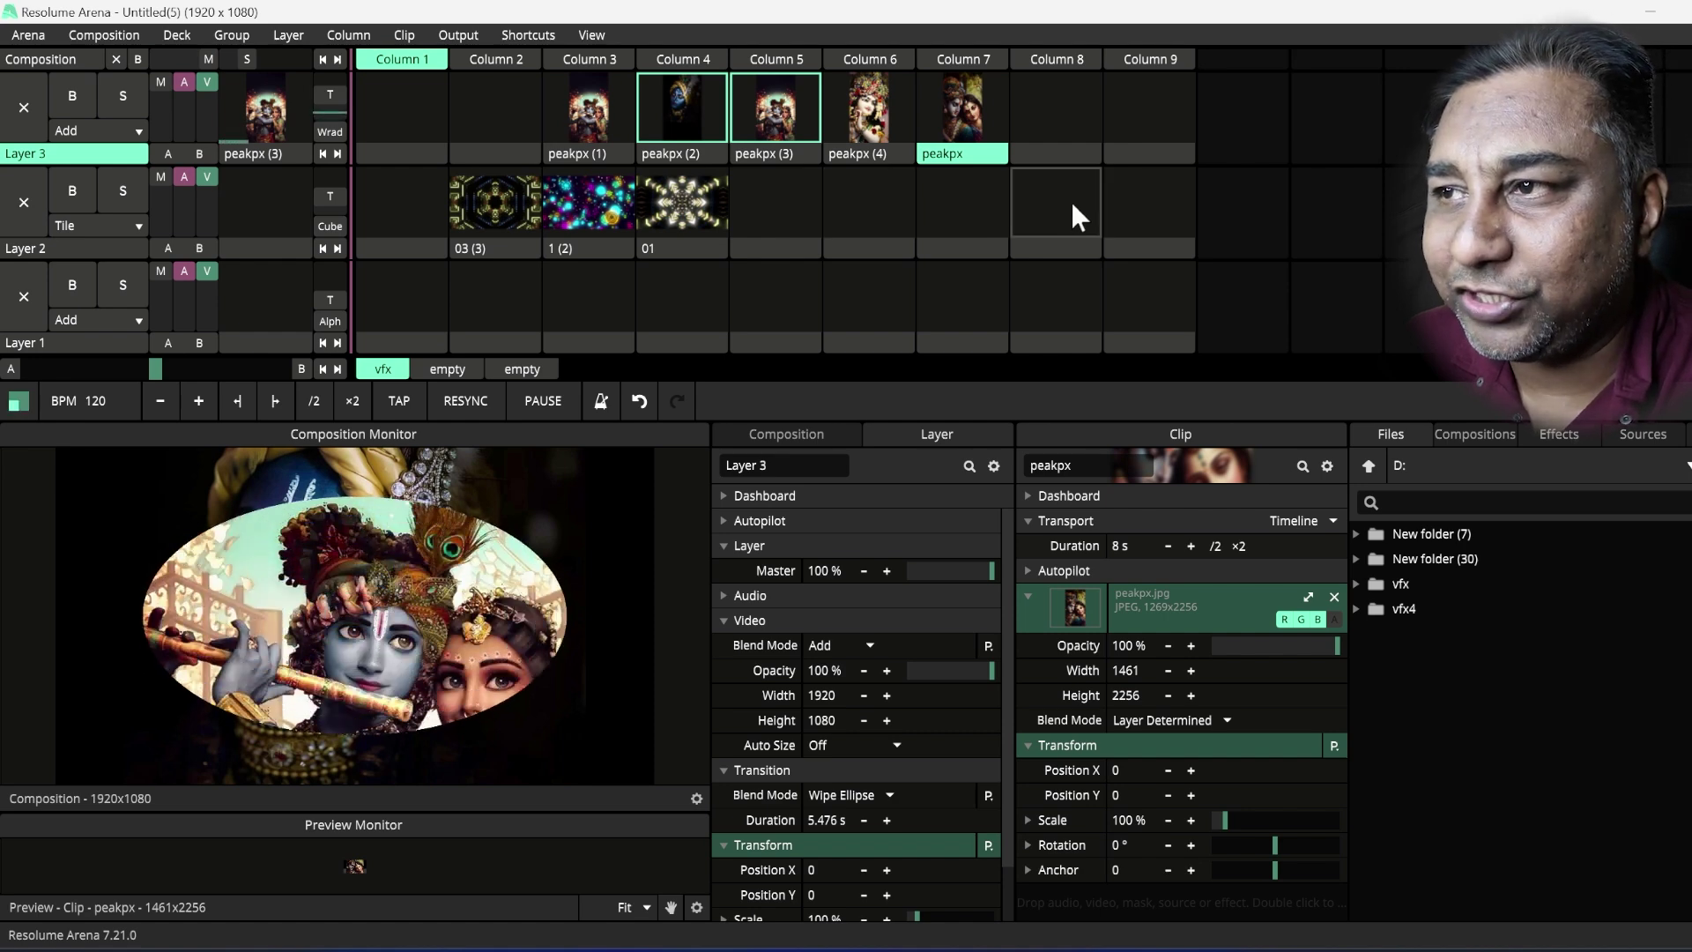
# - Launch peakpx (4) and change Layer 3's transition from Wipe Ellipse to Overlay
pyautogui.click(861, 151)
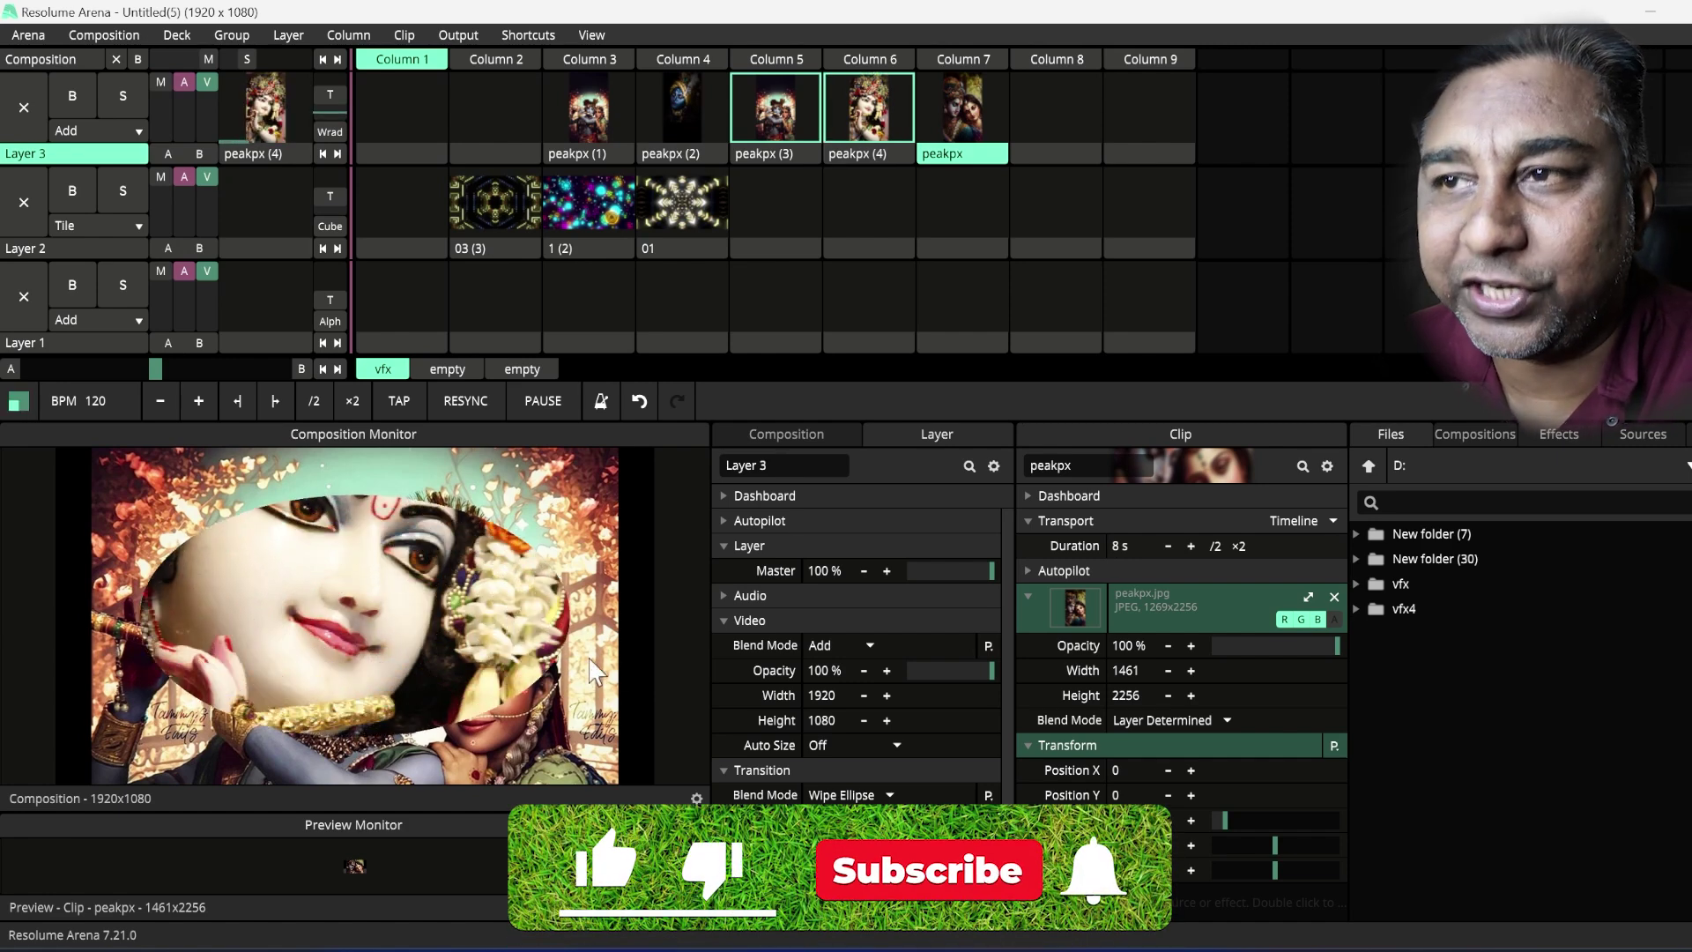
pyautogui.click(332, 131)
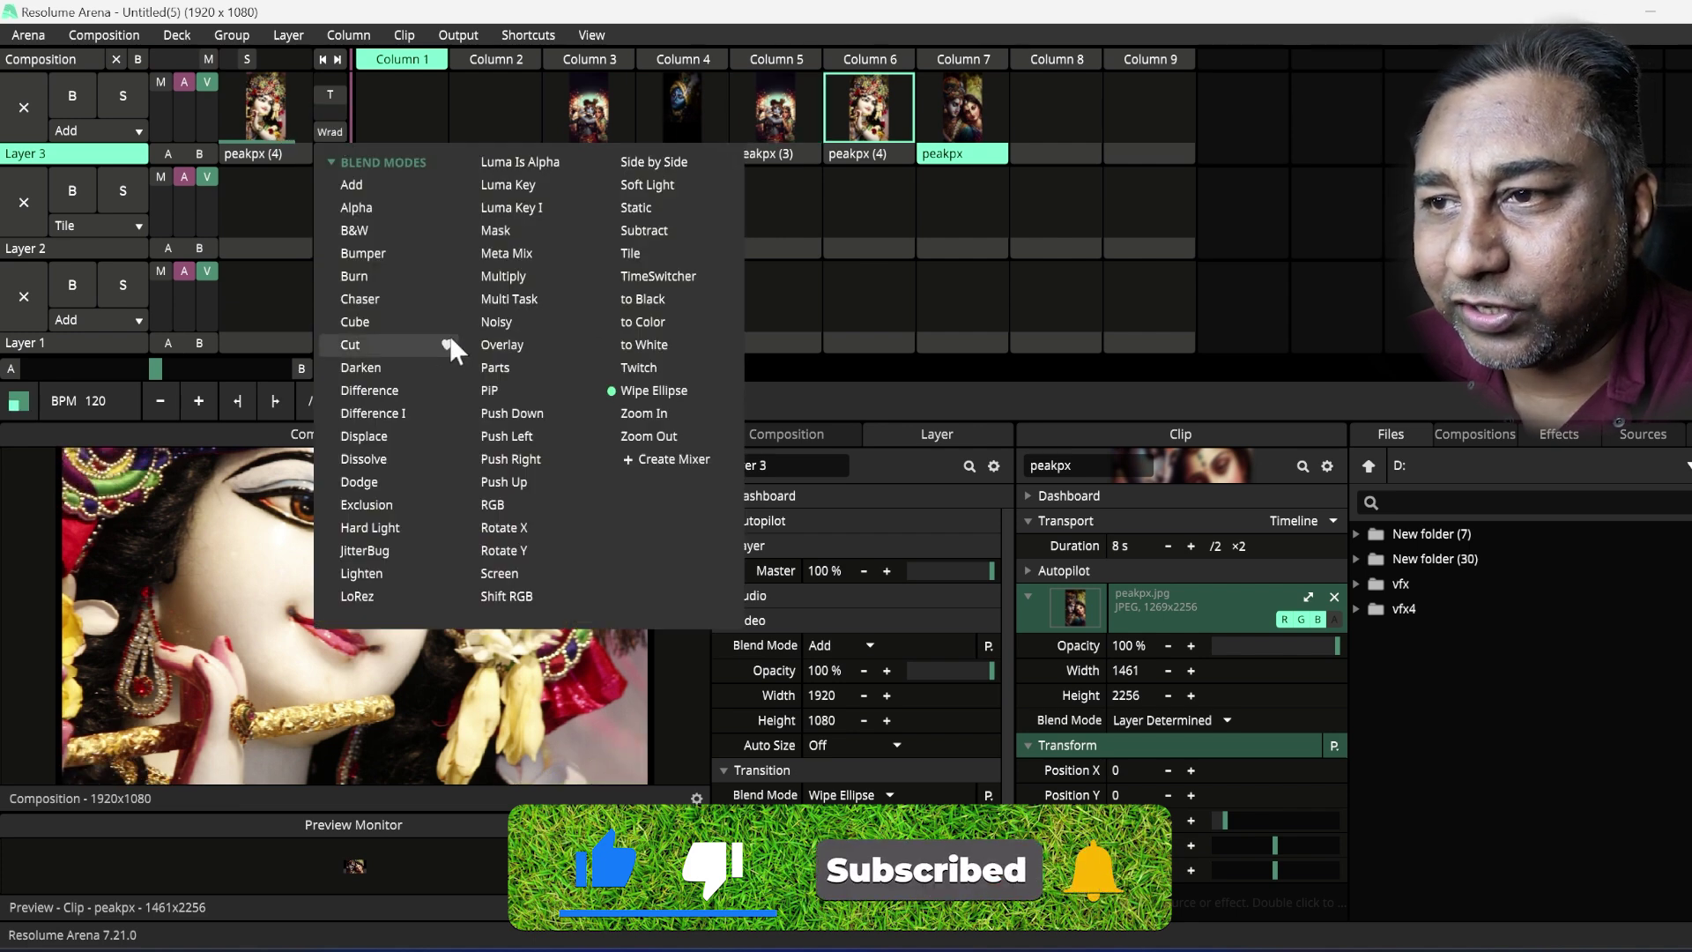
pyautogui.click(518, 345)
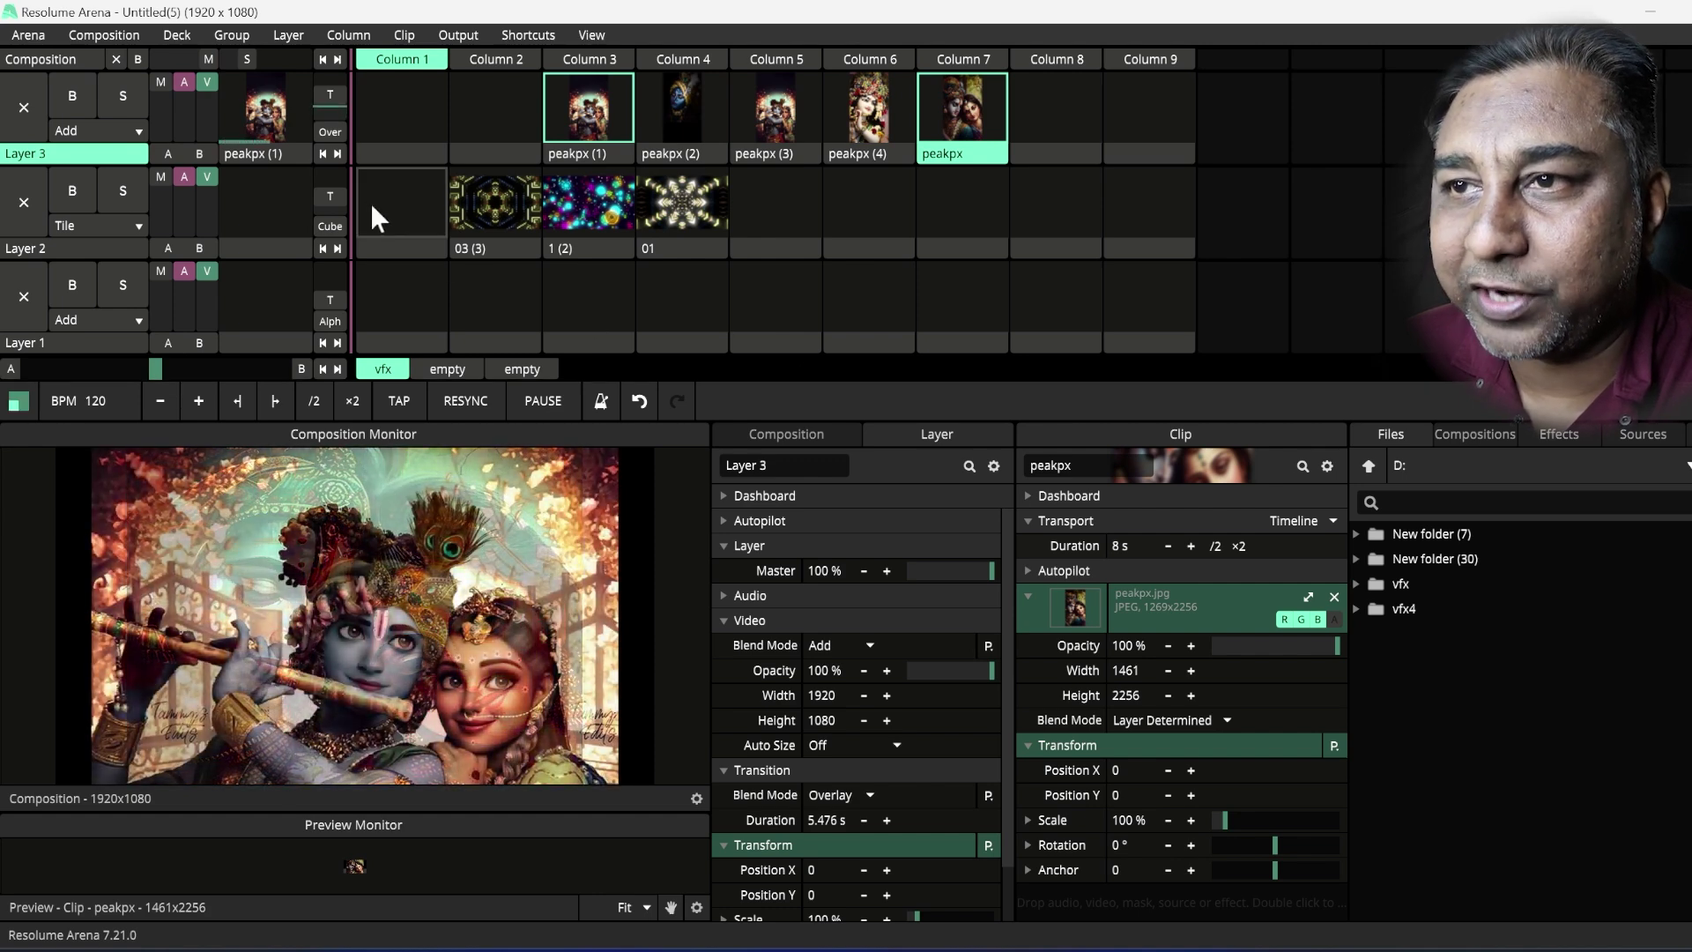
# - Switch Layer 3's transition blend from Overlay to Tile
pyautogui.click(329, 131)
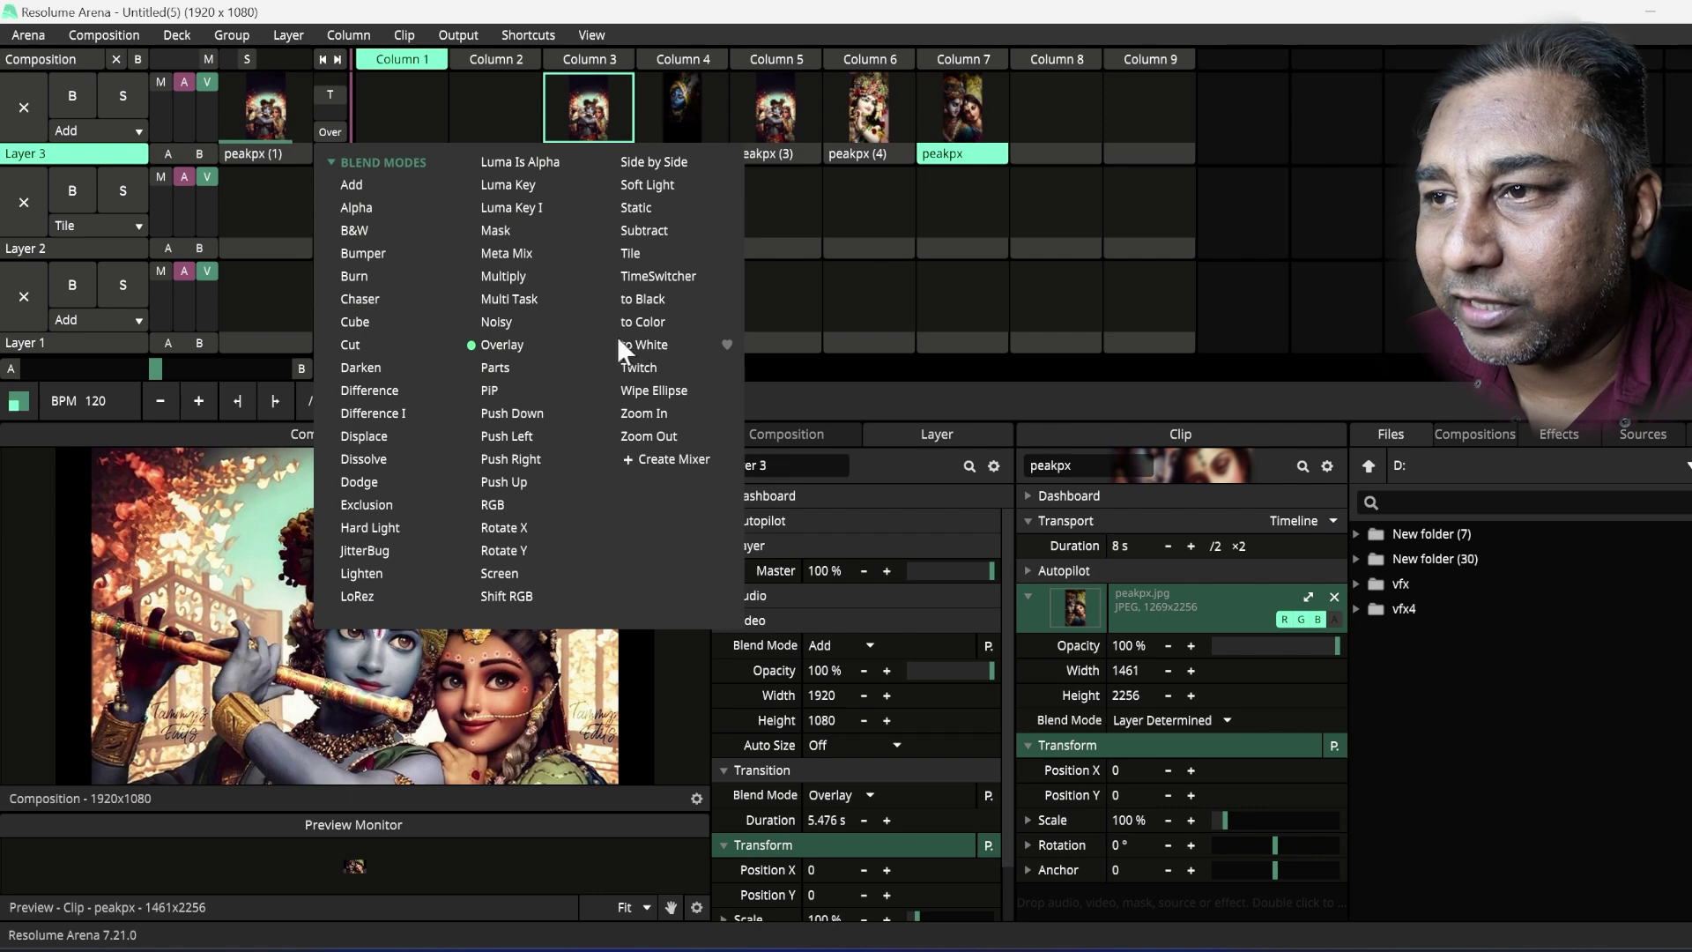
pyautogui.click(635, 255)
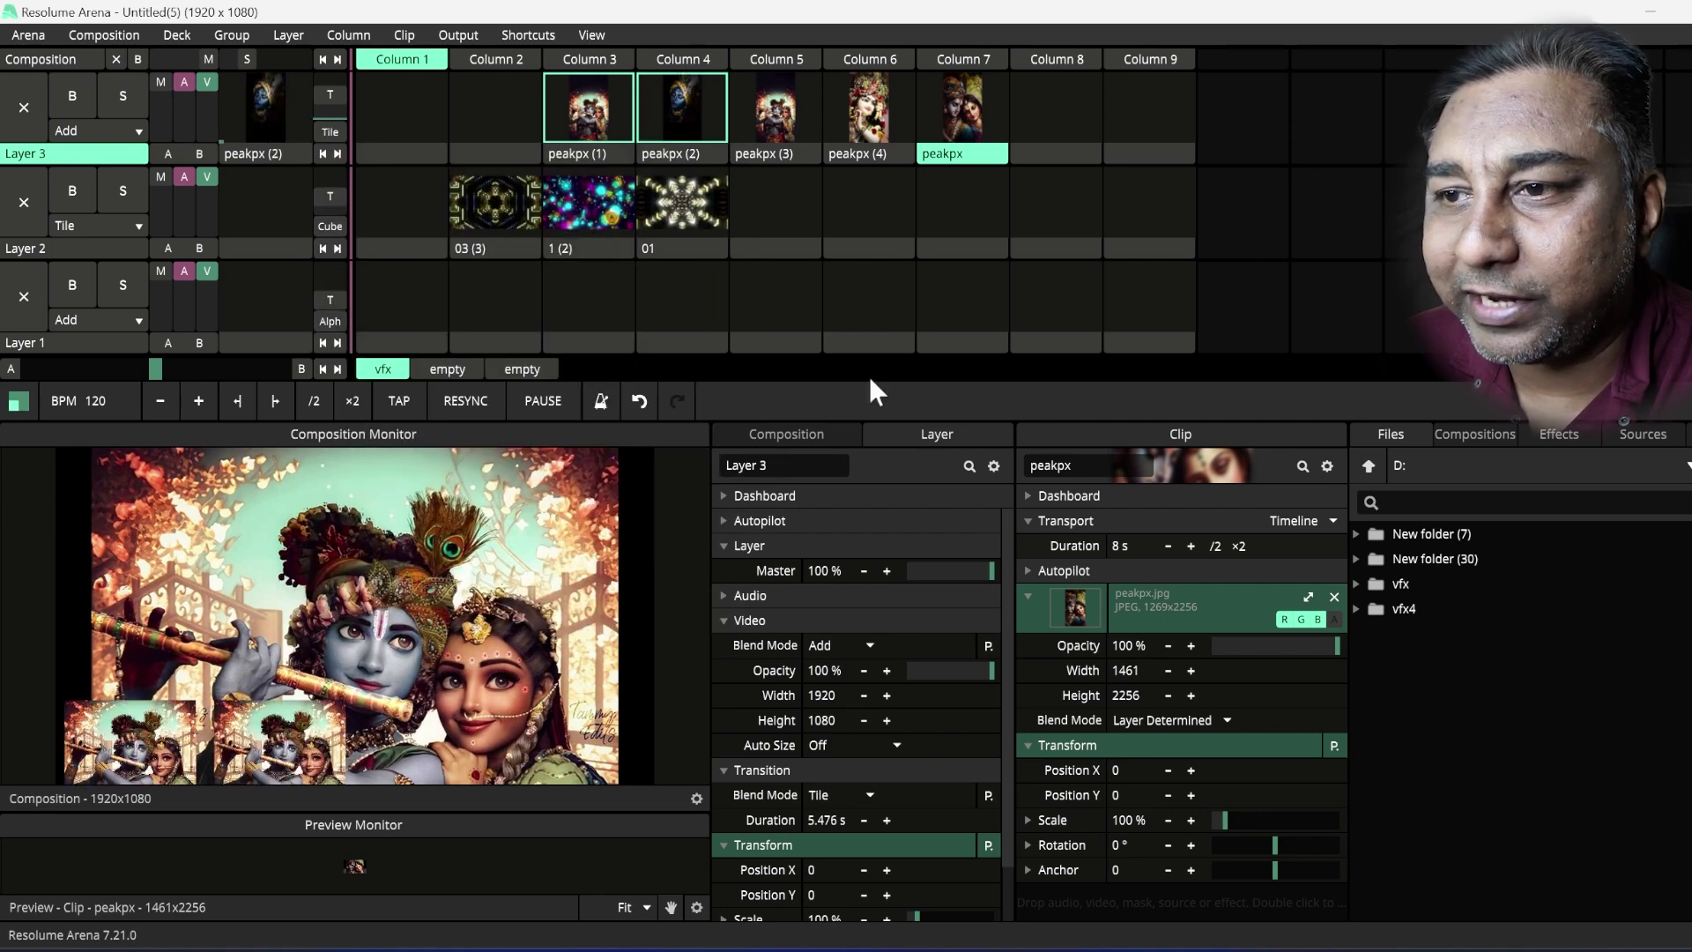